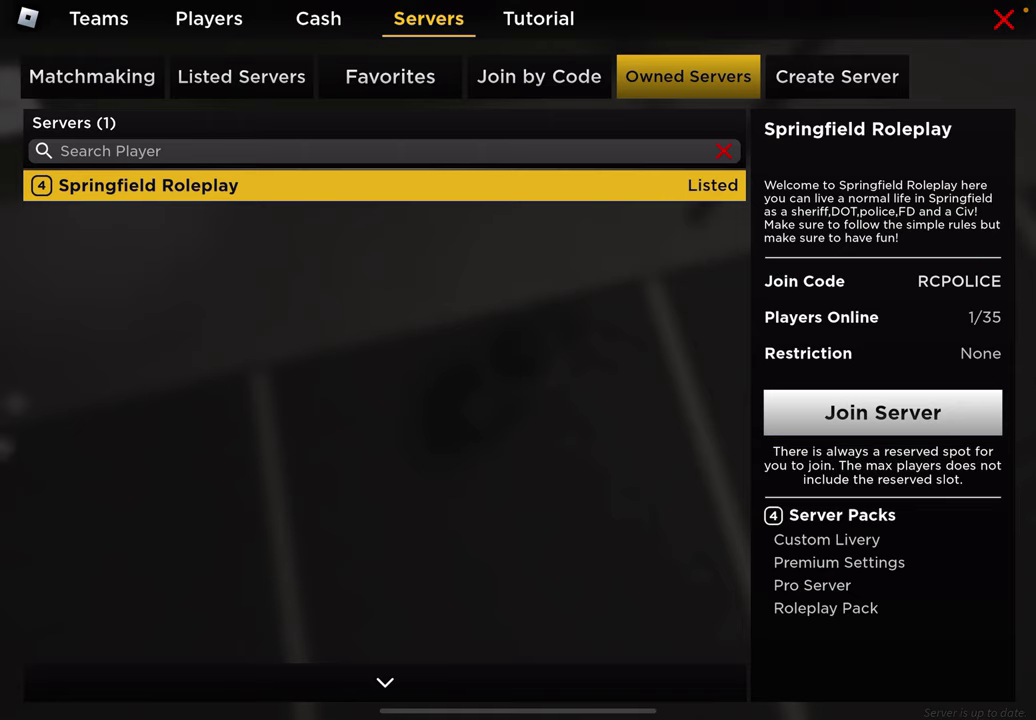
Step: Close the Springfield Roleplay server list to return to the trooper on the street
click(1003, 19)
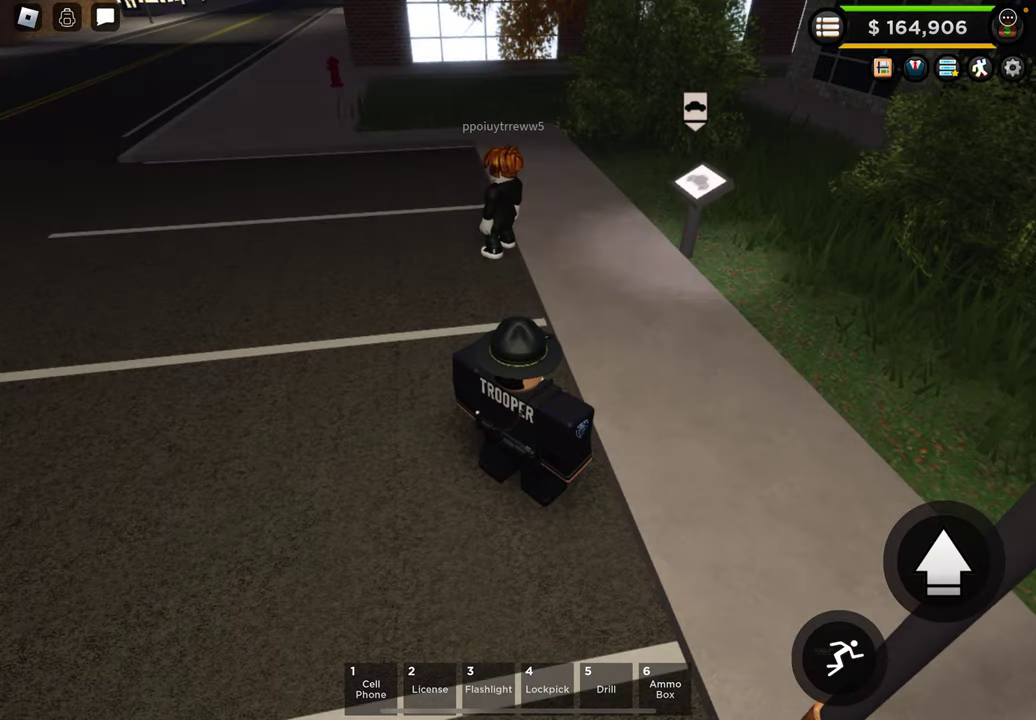
key(2)
key(2)
Step: Leave the game and load docs.google.com in Safari to get a blank document
key(super+h)
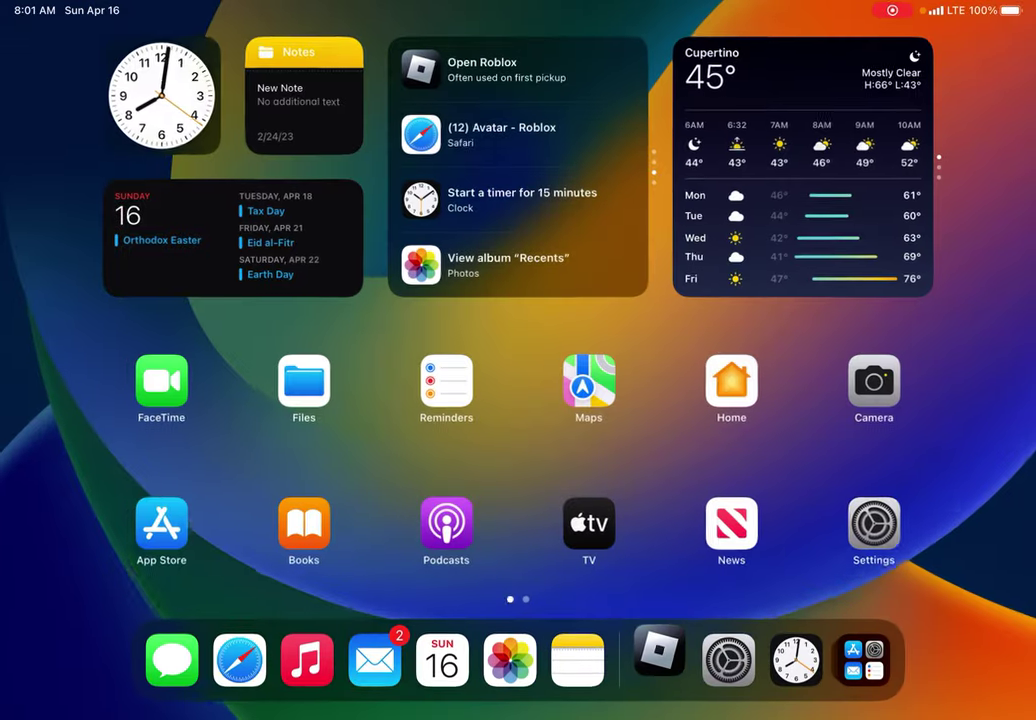
click(240, 659)
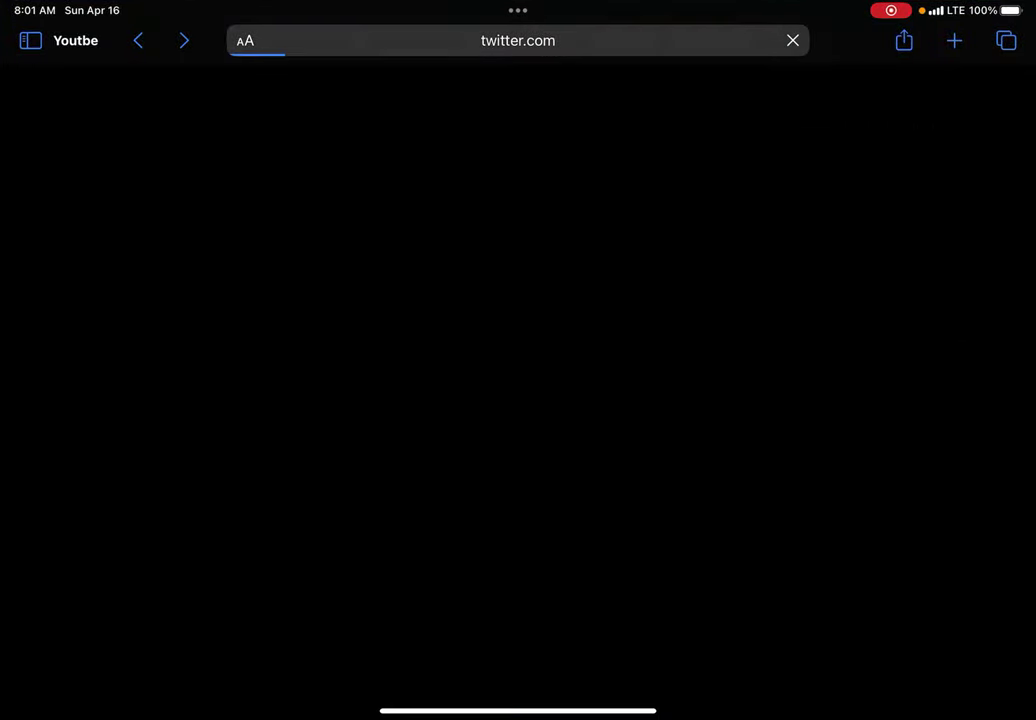
click(518, 40)
key(BackSpace)
text(docs)
key(Return)
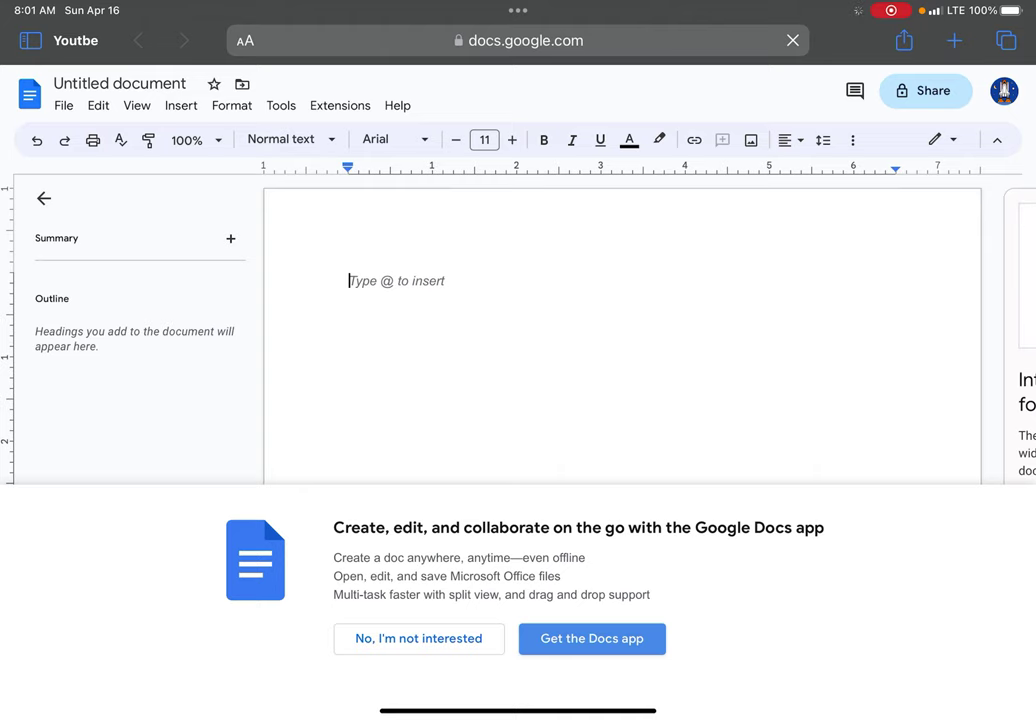
Step: Dismiss the Docs app offer and type 'Comments', removing the stray tab and extra 's'
click(419, 638)
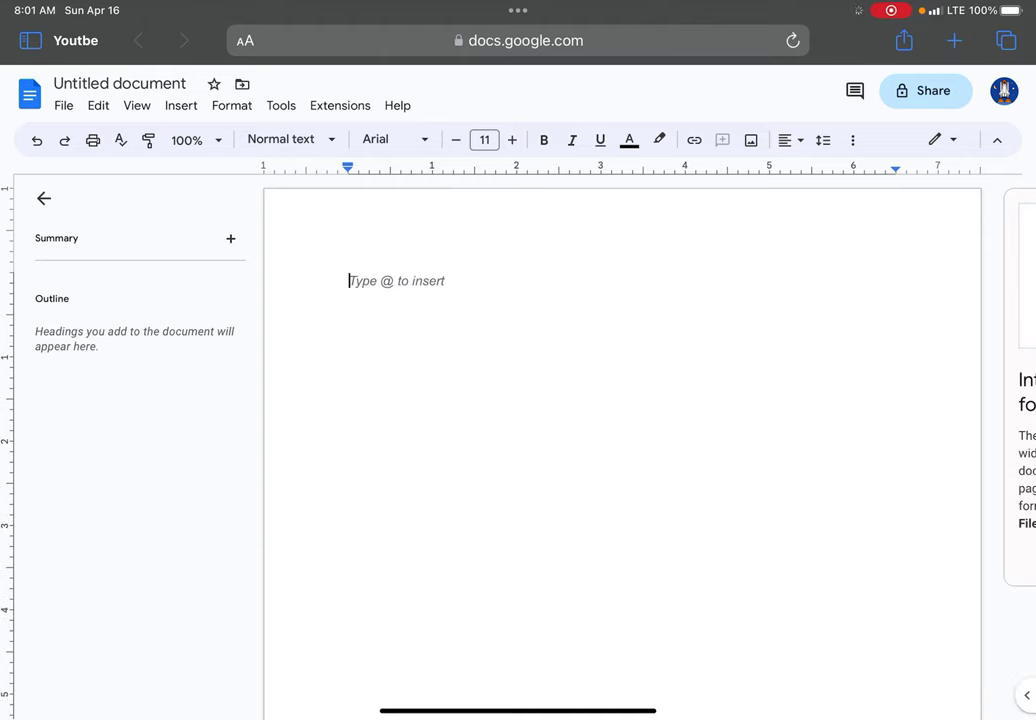
text(commaent)
text(s)
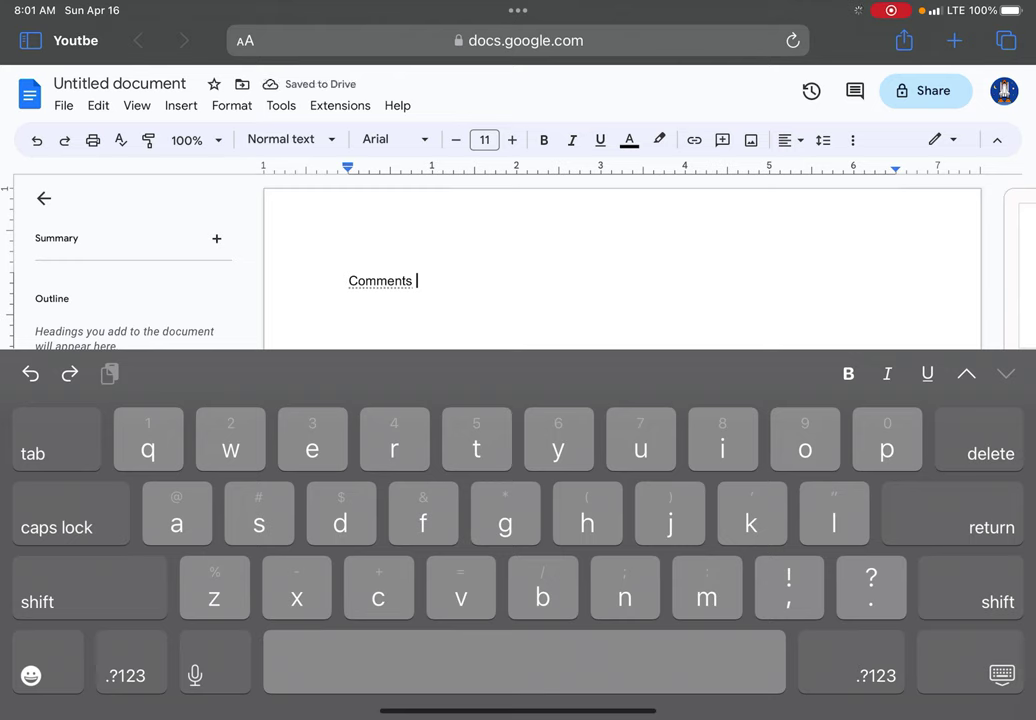
key(Tab)
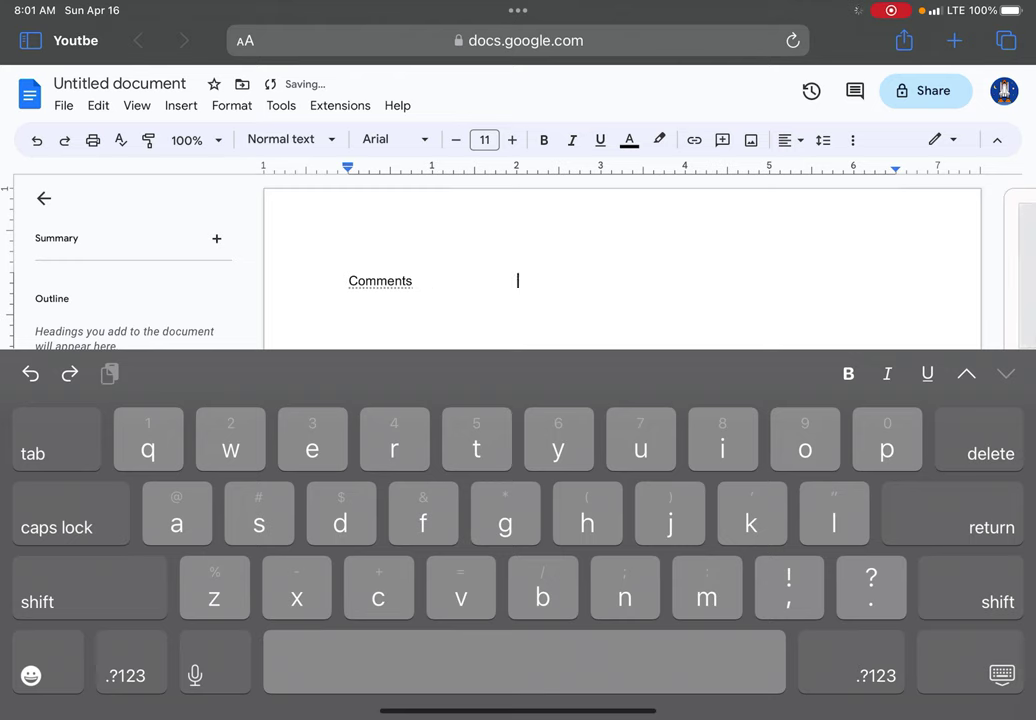
key(BackSpace)
key(BackSpace)
key(BackSpace)
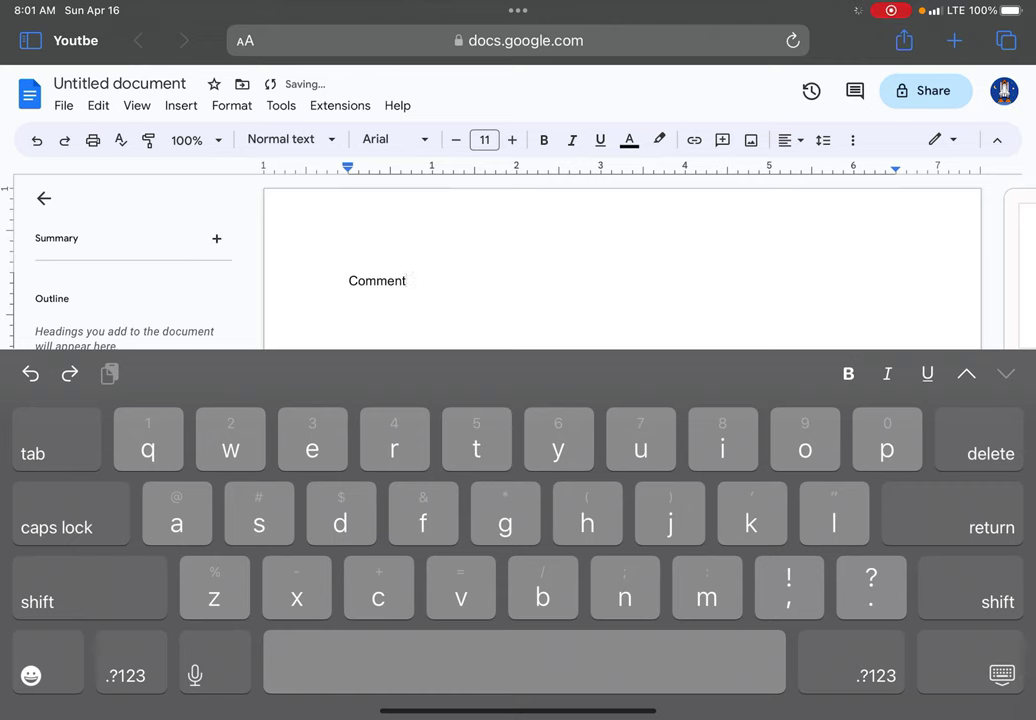
text(s)
Step: Indent 'Comments' toward the page centre with tabs and start a new line below
key(Tab)
key(Tab)
key(BackSpace)
key(BackSpace)
text(s)
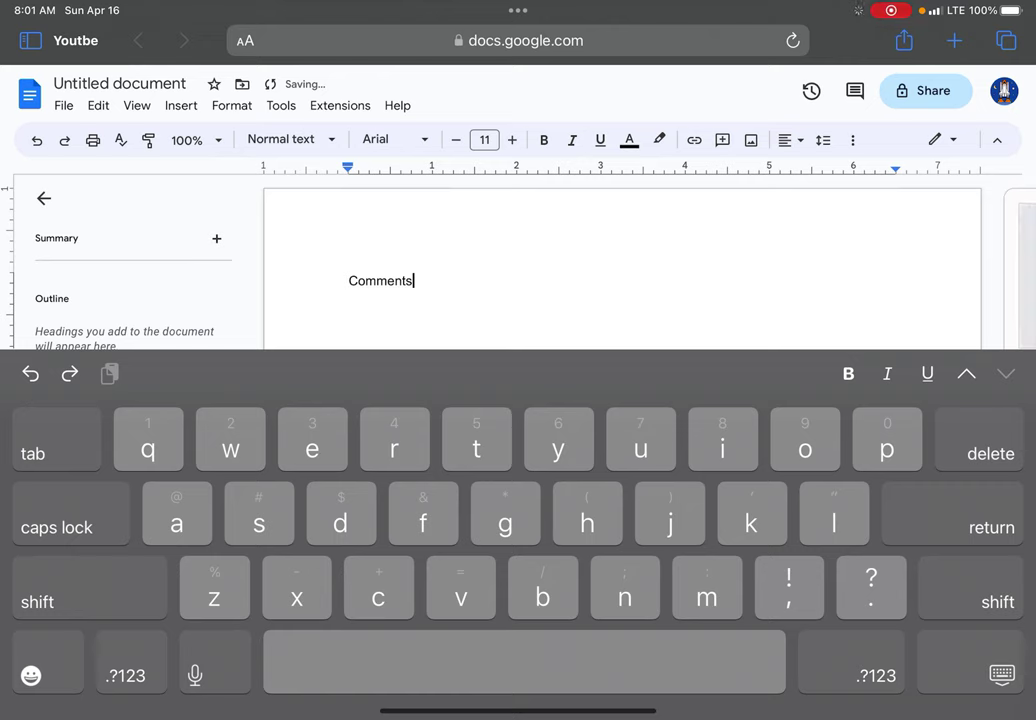
key(Tab)
key(Tab)
key(Tab)
key(Tab)
key(Tab)
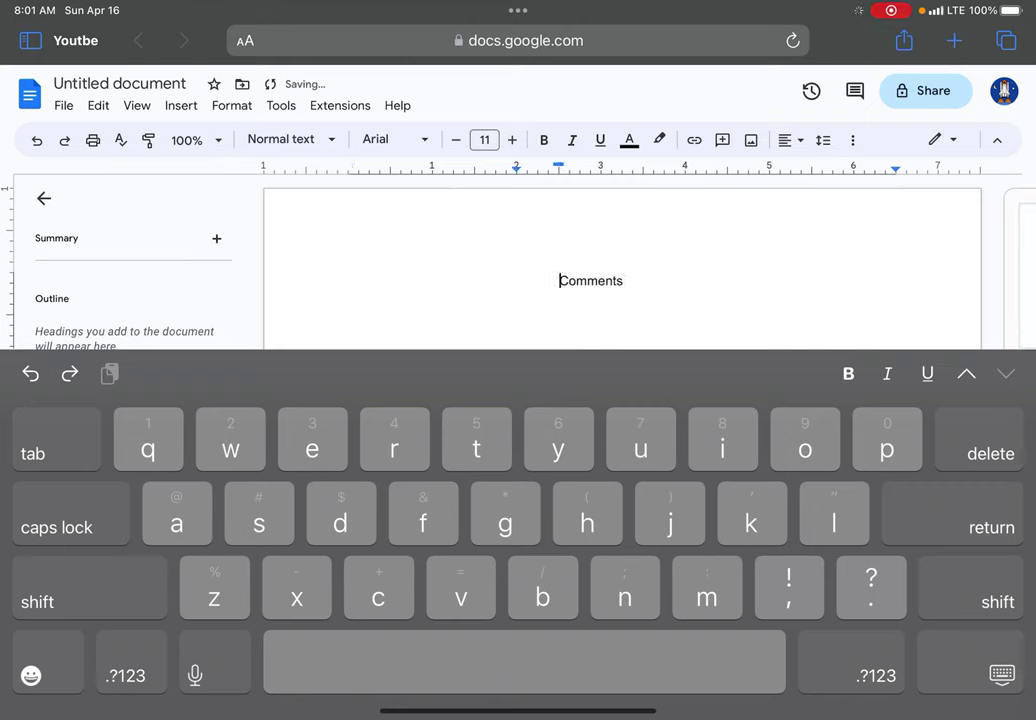
double_click(591, 281)
click(624, 281)
key(Return)
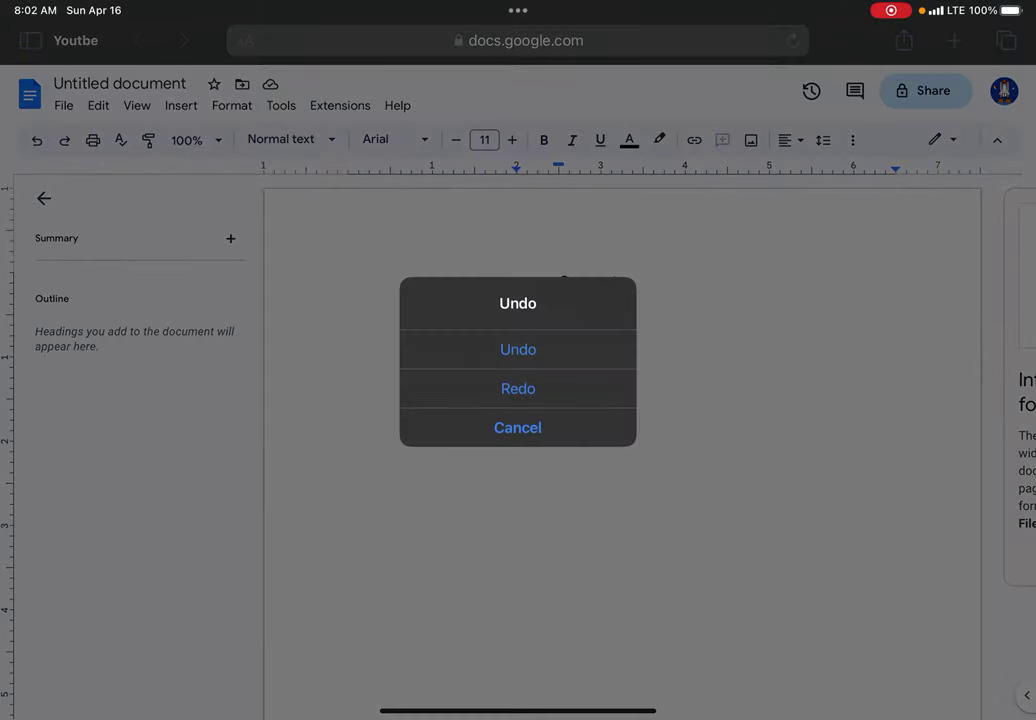
Step: Dismiss the Undo alert and type 'Me (Keep the name)' below Comments
click(517, 427)
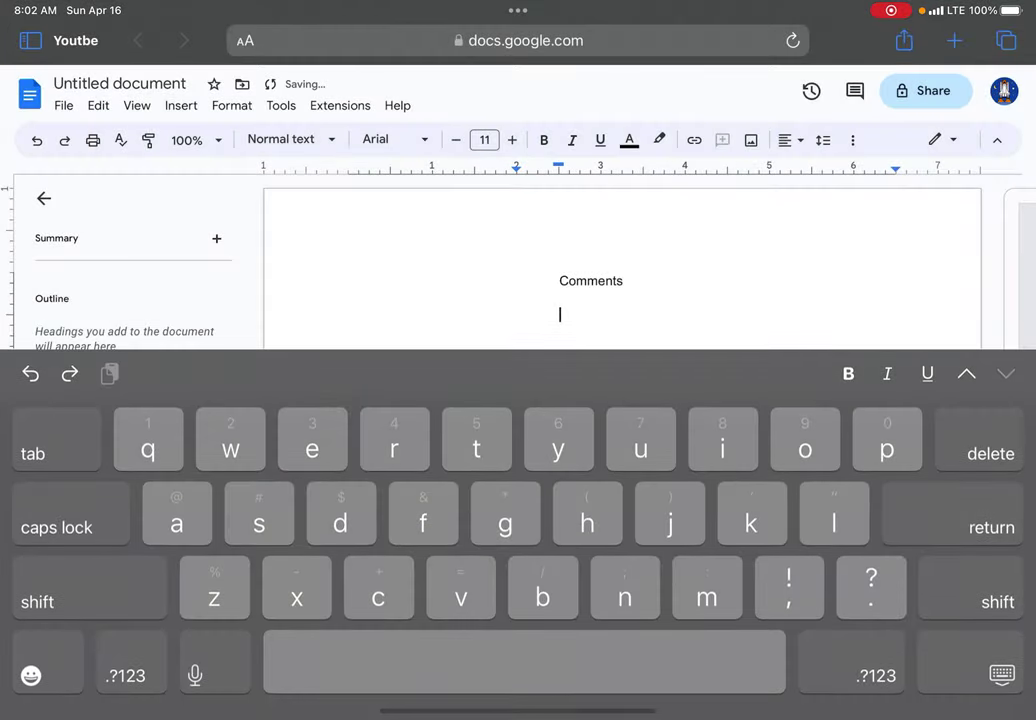
key(shift)
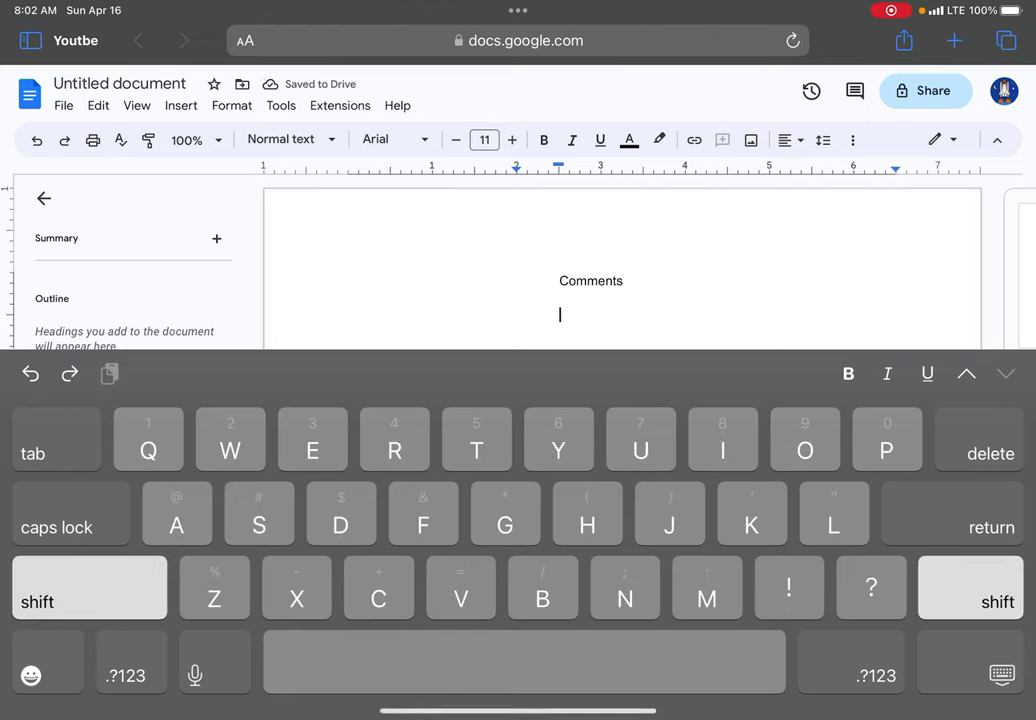
text(Me )
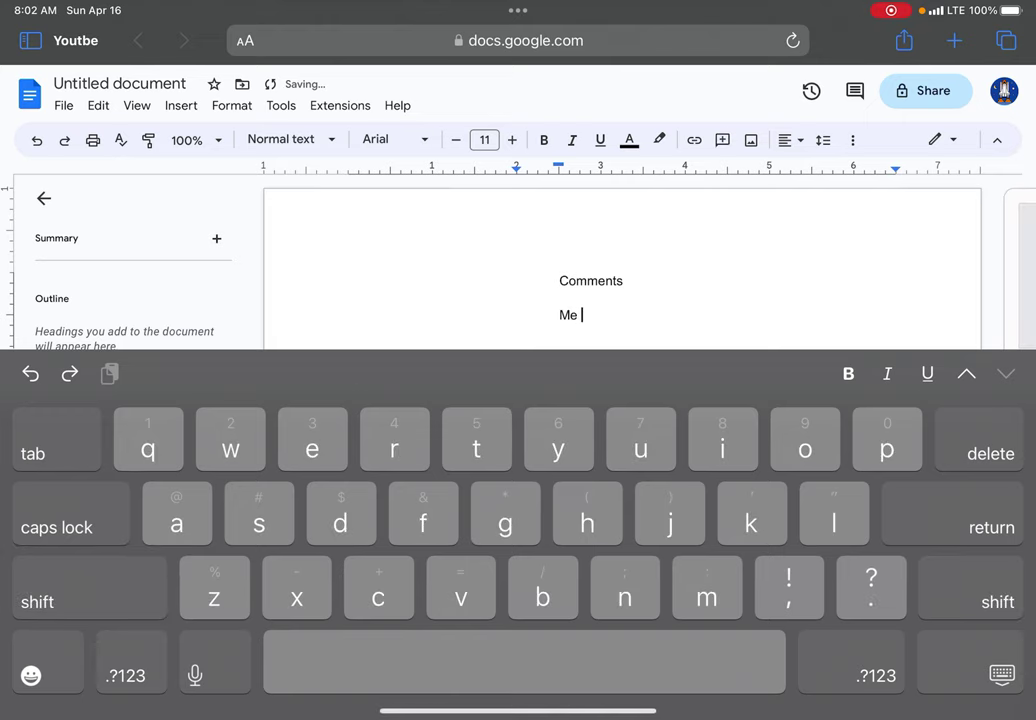
text((Keep the nam)
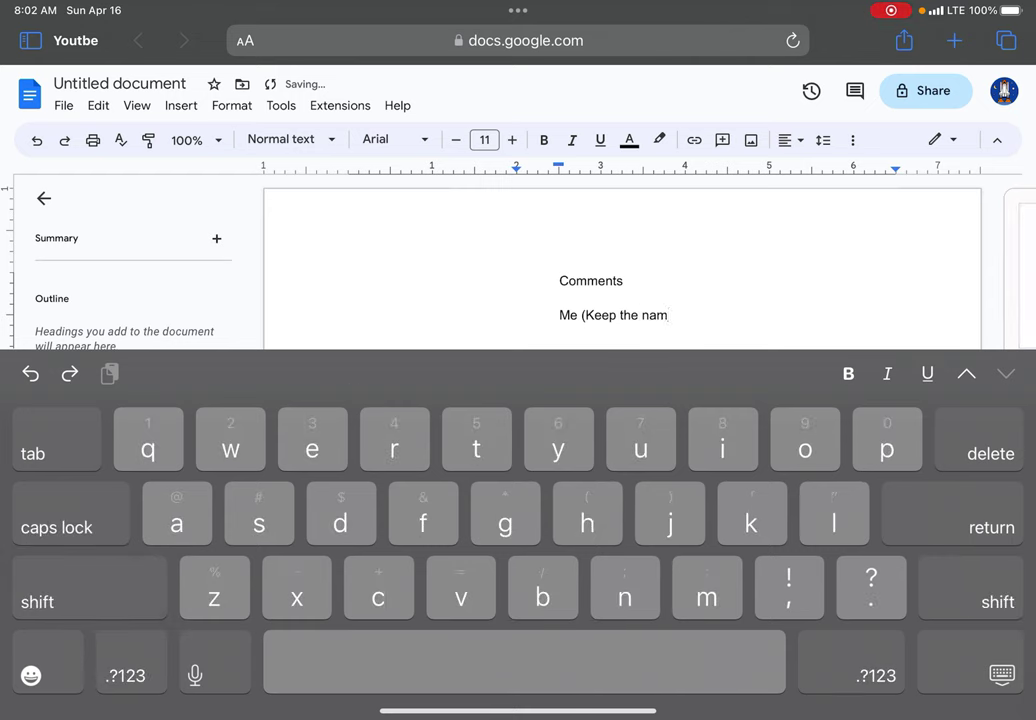
text(e))
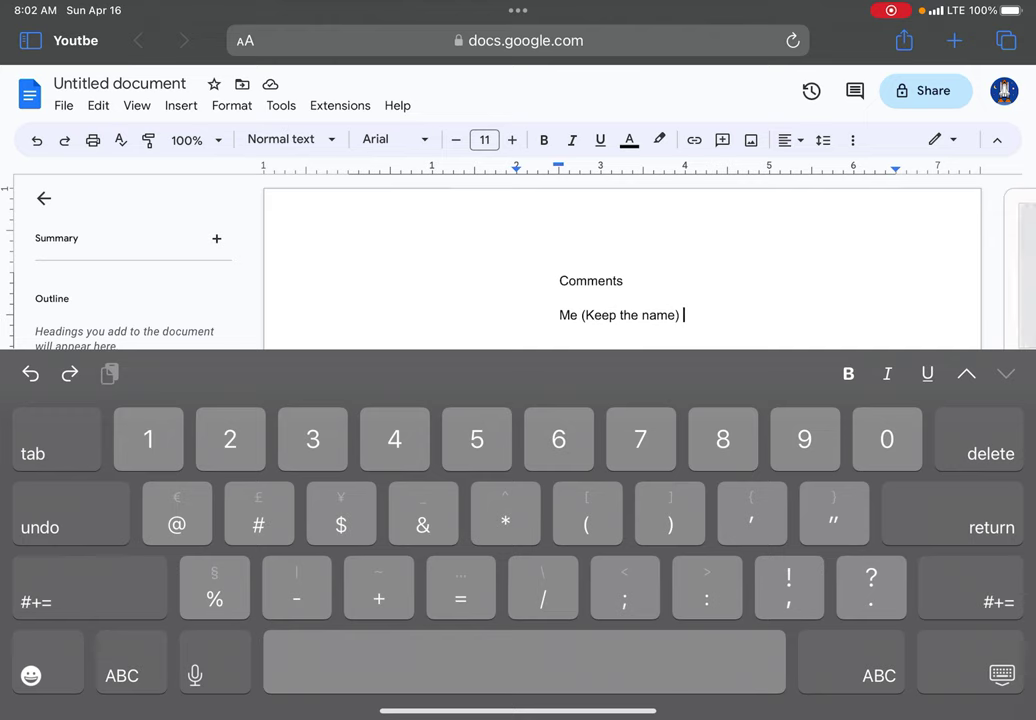
Step: Add the line 'Me (Do videos on that server)', accepting 'videos' in place of 'vids'
key(Return)
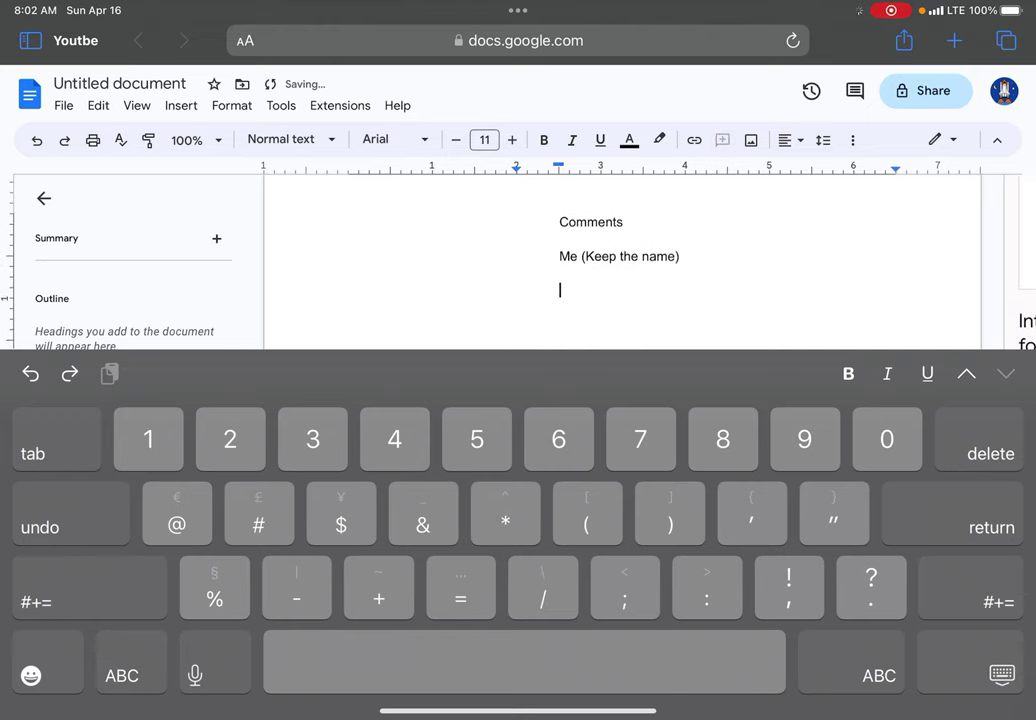
click(121, 675)
text(Me)
click(126, 675)
text(()
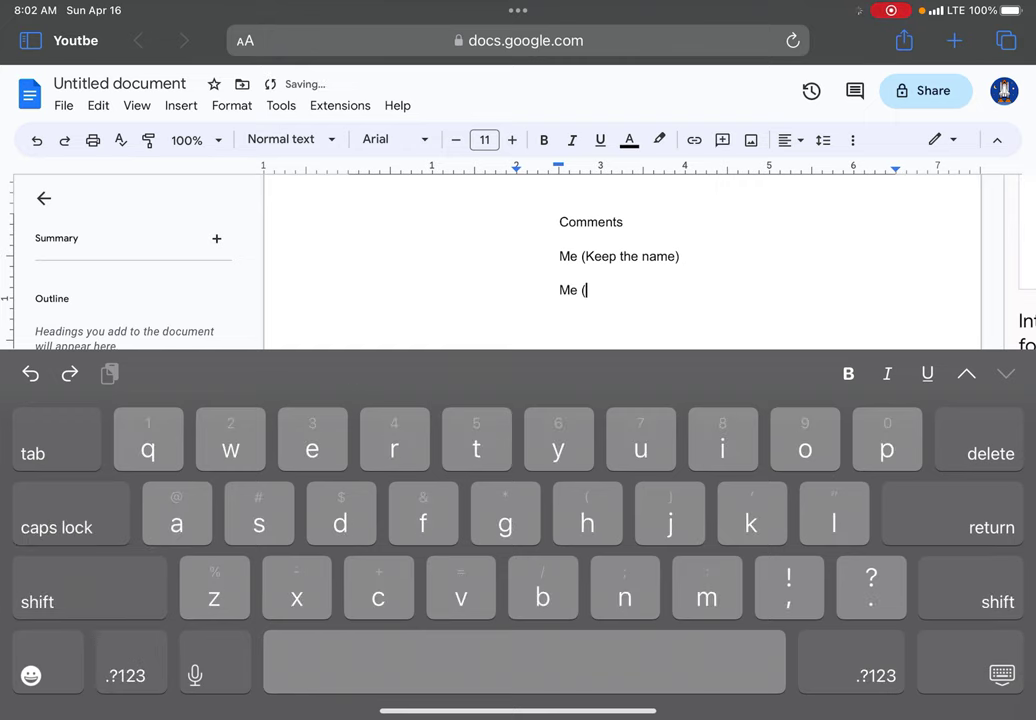
text(Do vi)
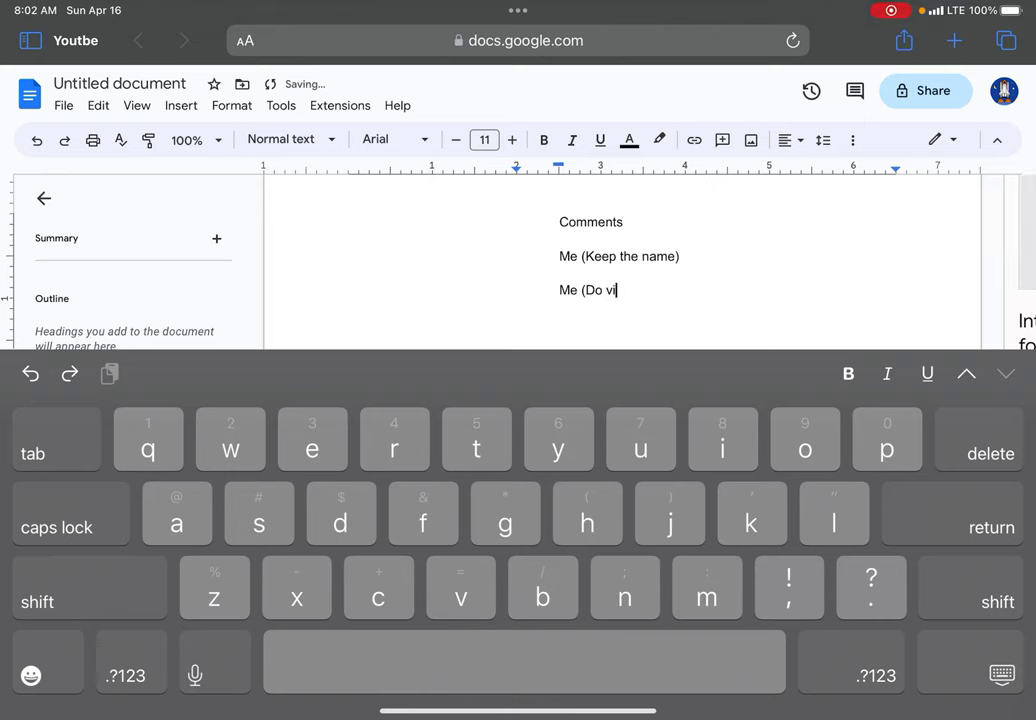
text(ds )
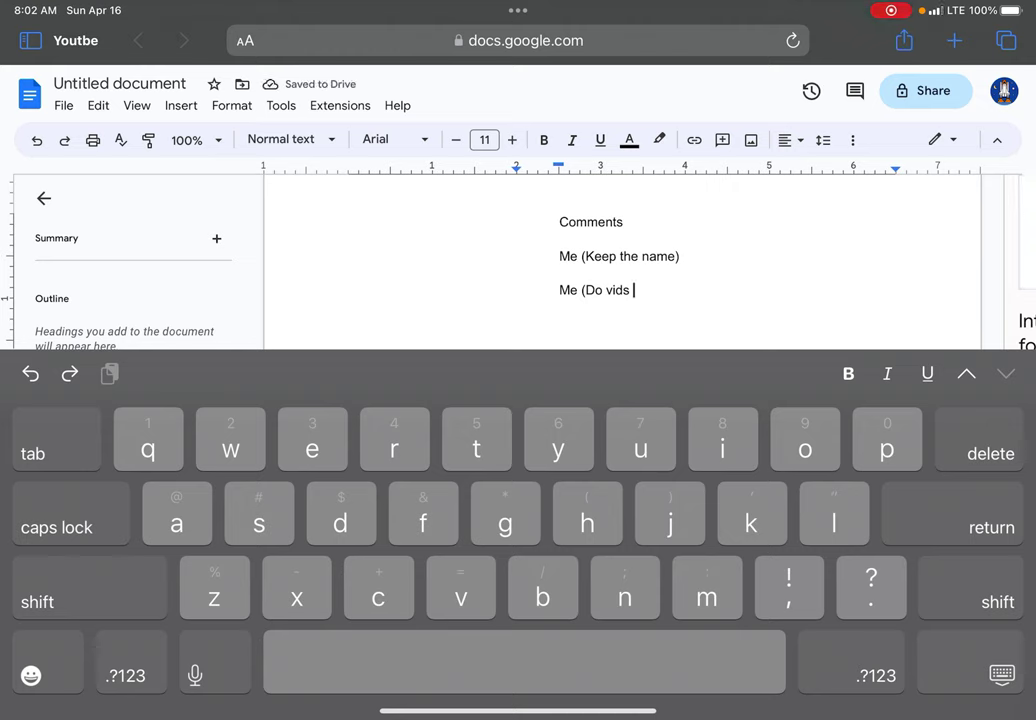
text(on that server)
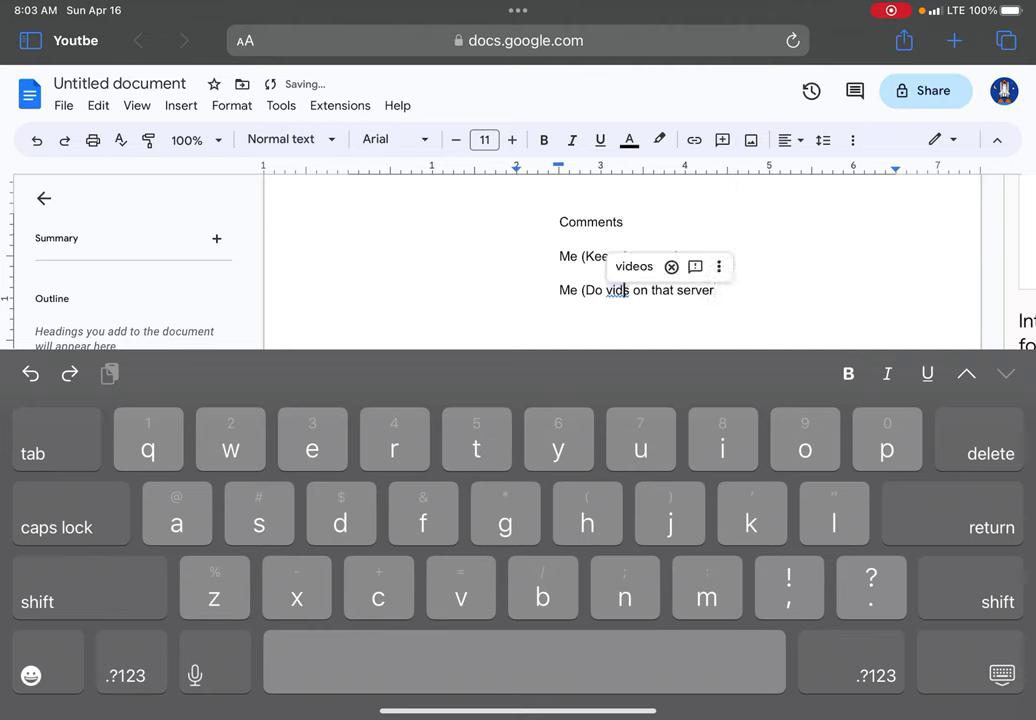
click(634, 266)
click(731, 290)
click(126, 675)
text(()
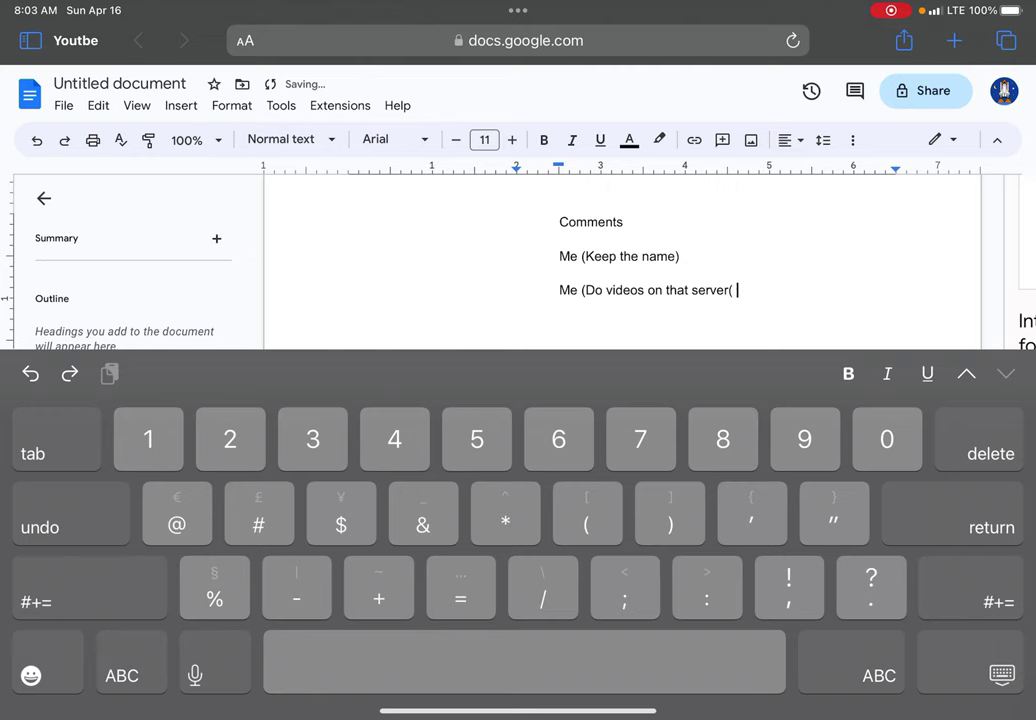
key(BackSpace)
key(BackSpace)
text())
click(122, 675)
Step: Add 'No (Do a different Name)' with its spelling fixed, then start the next line
key(Return)
text(No ()
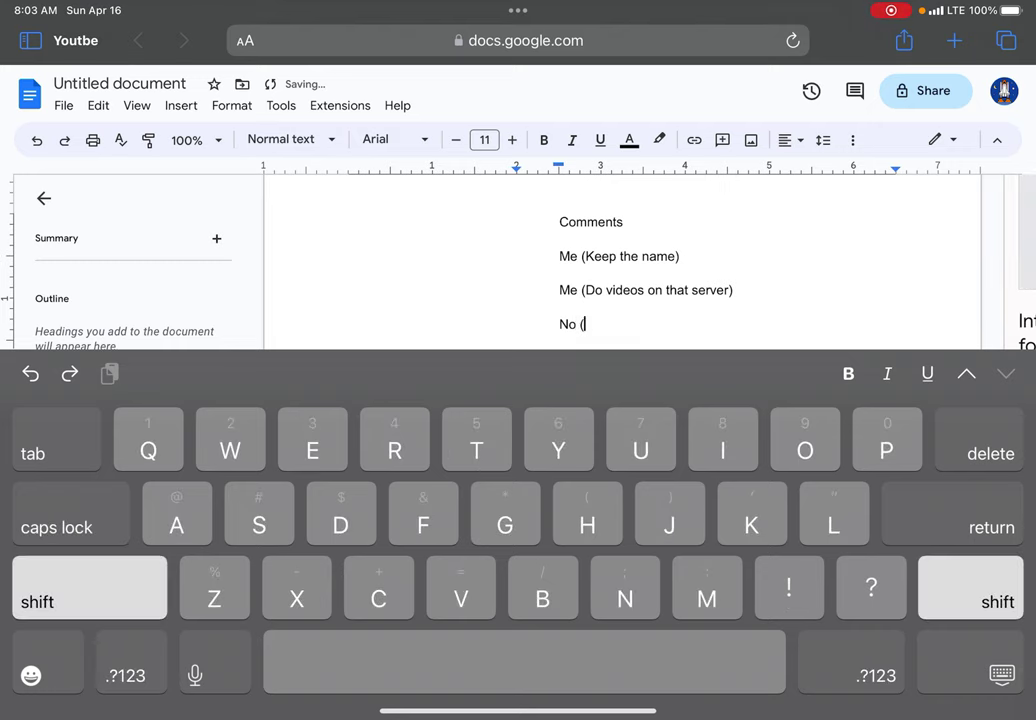
text(Do a diff)
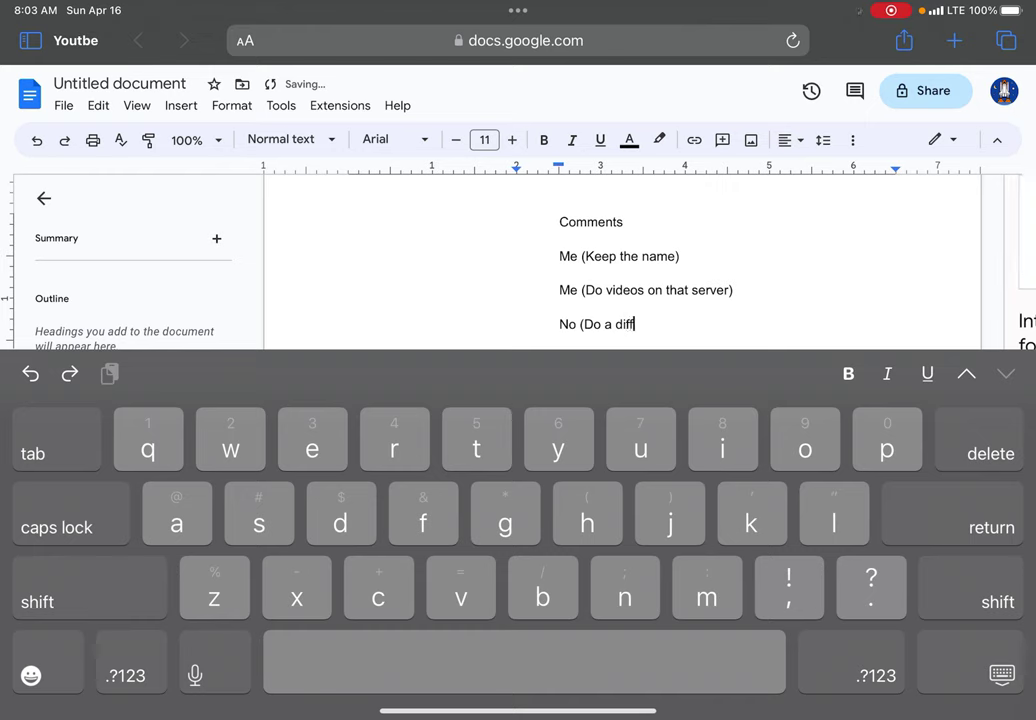
key(BackSpace)
key(BackSpace)
text(ffe)
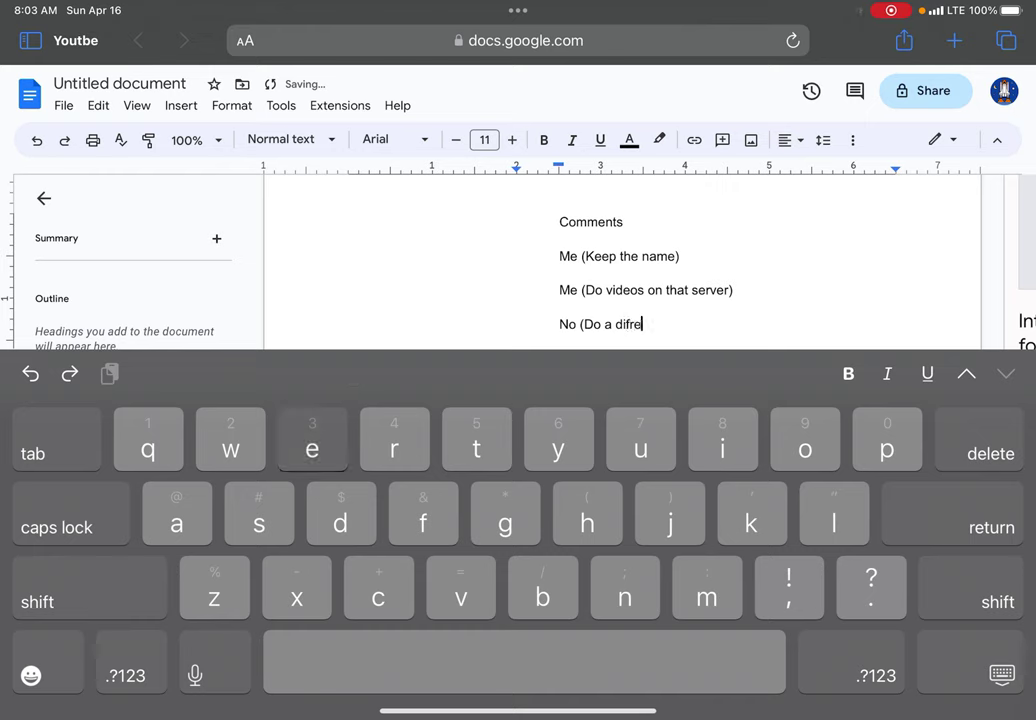
text(rent)
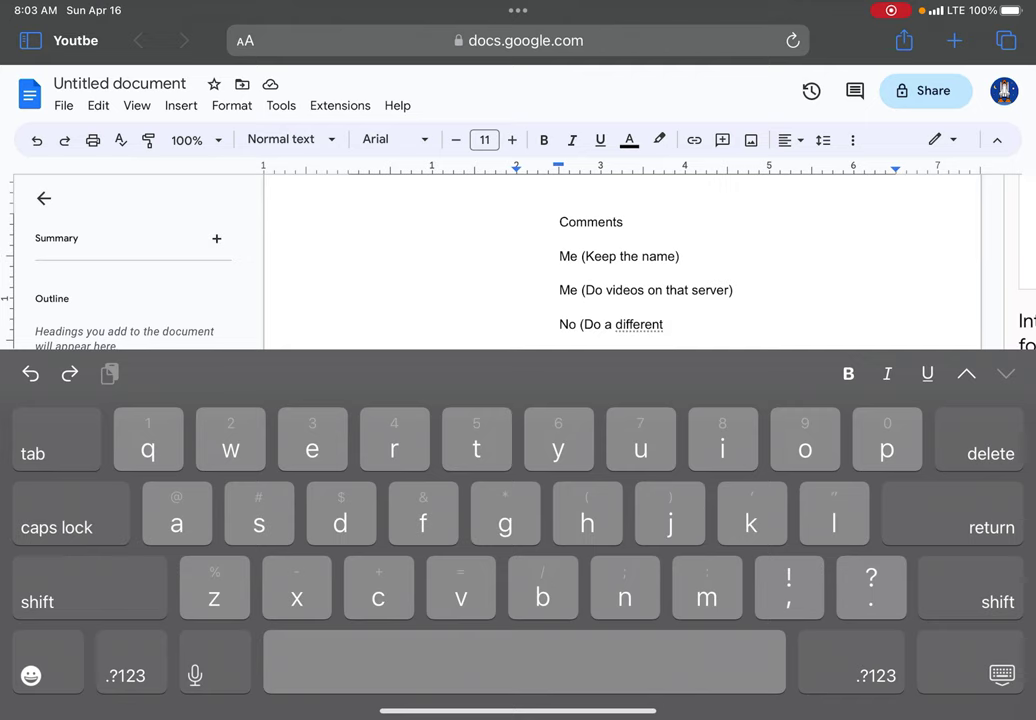
text(Name))
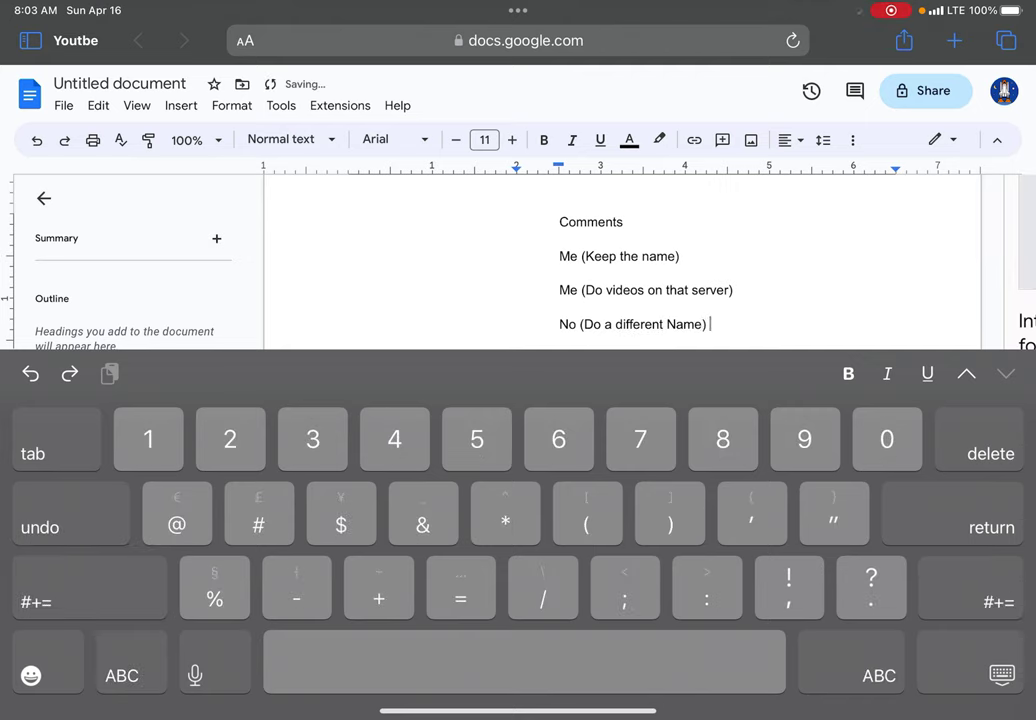
key(Return)
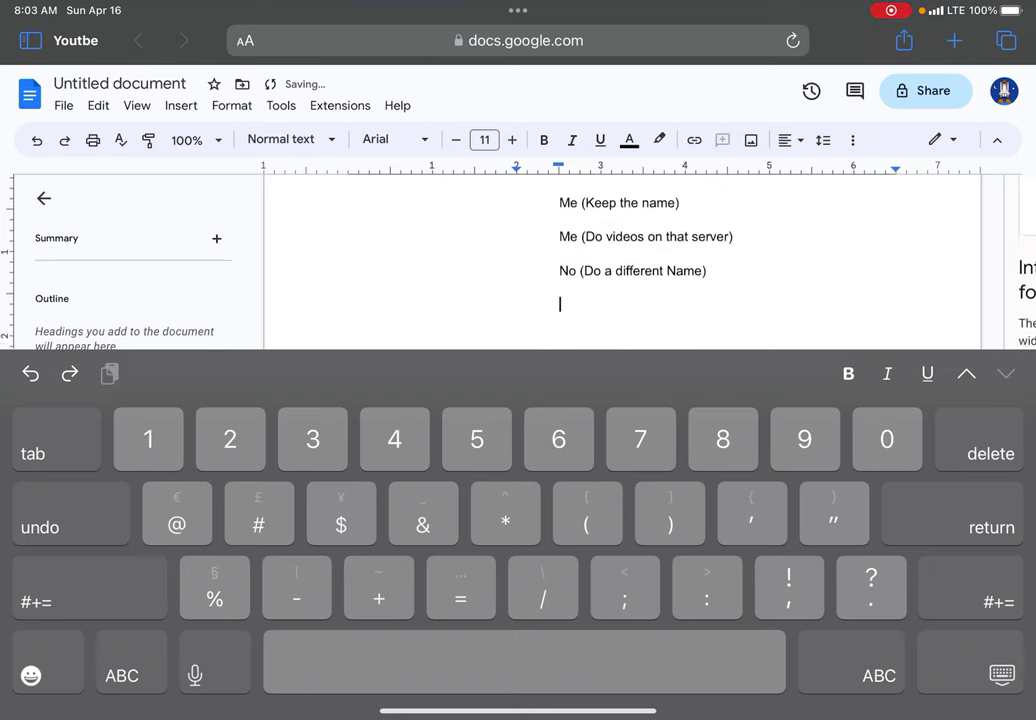
text(No )
text((Dint dk)
Step: Complete the line 'No (Don't do videos on it)', accepting the correction to 'Don't'
key(BackSpace)
key(BackSpace)
key(BackSpace)
key(BackSpace)
text(ont)
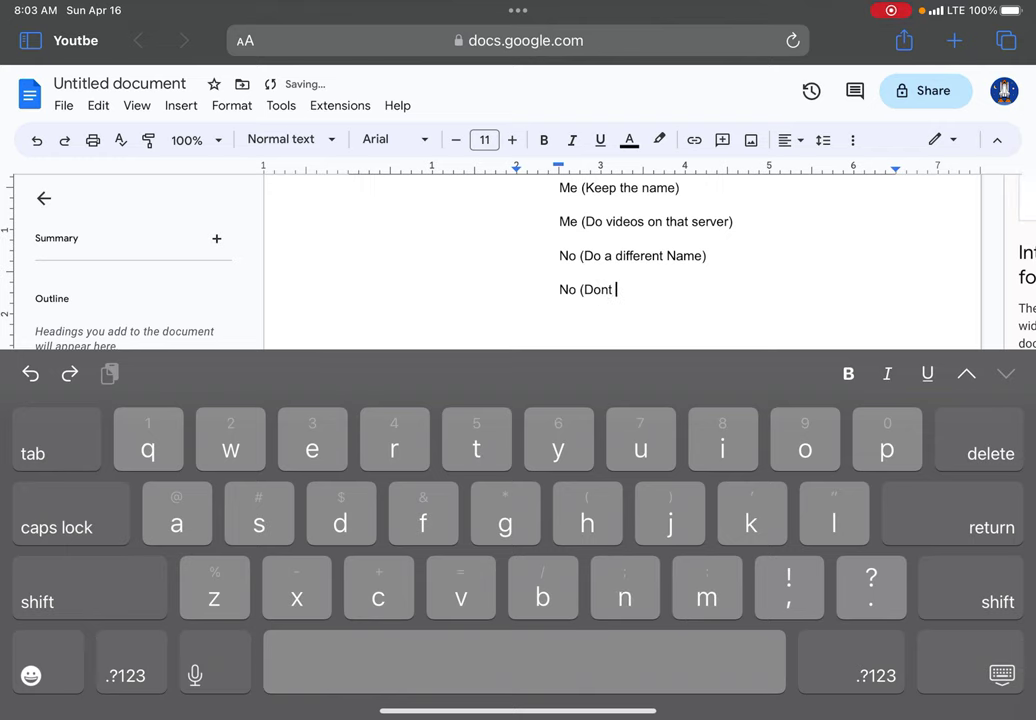
text( do vid)
text(eos on)
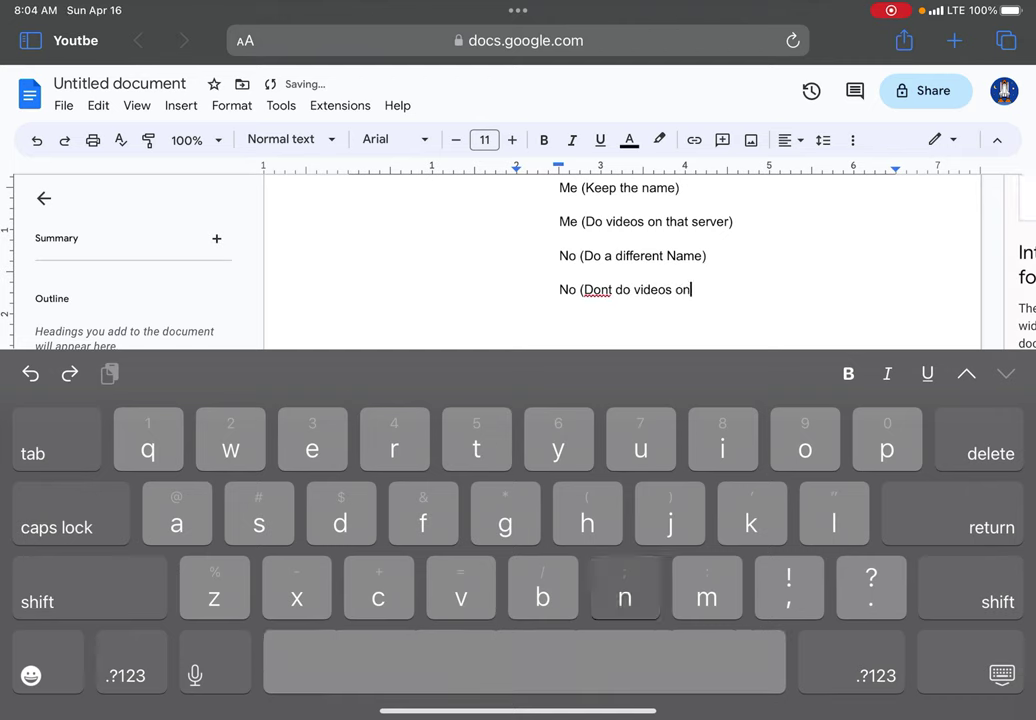
text( it)
click(610, 290)
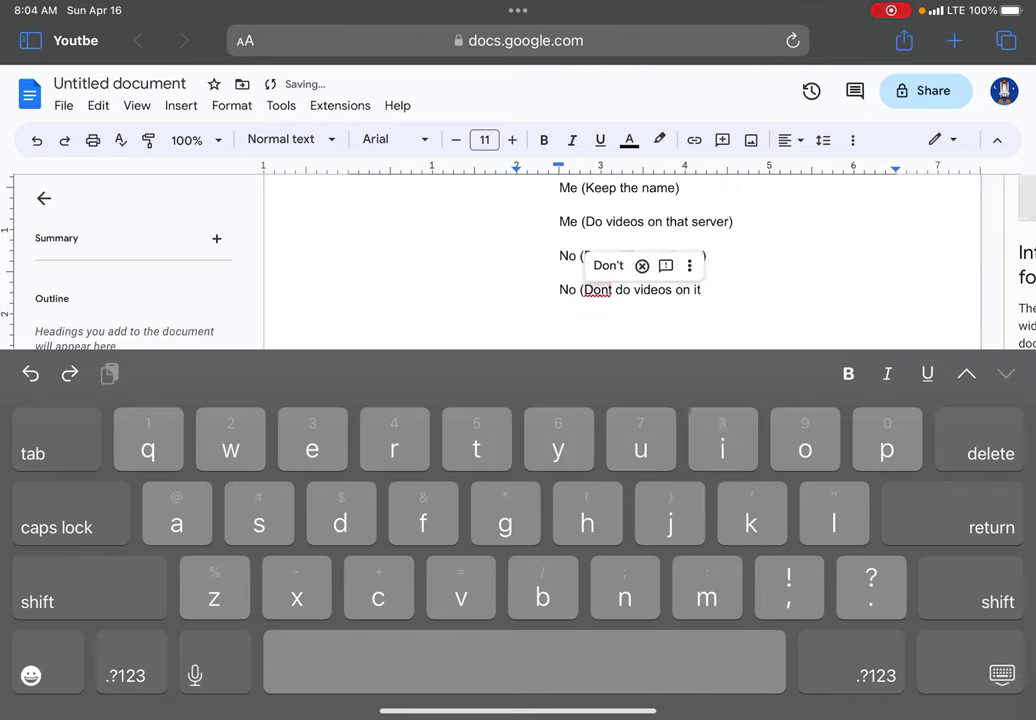
click(608, 265)
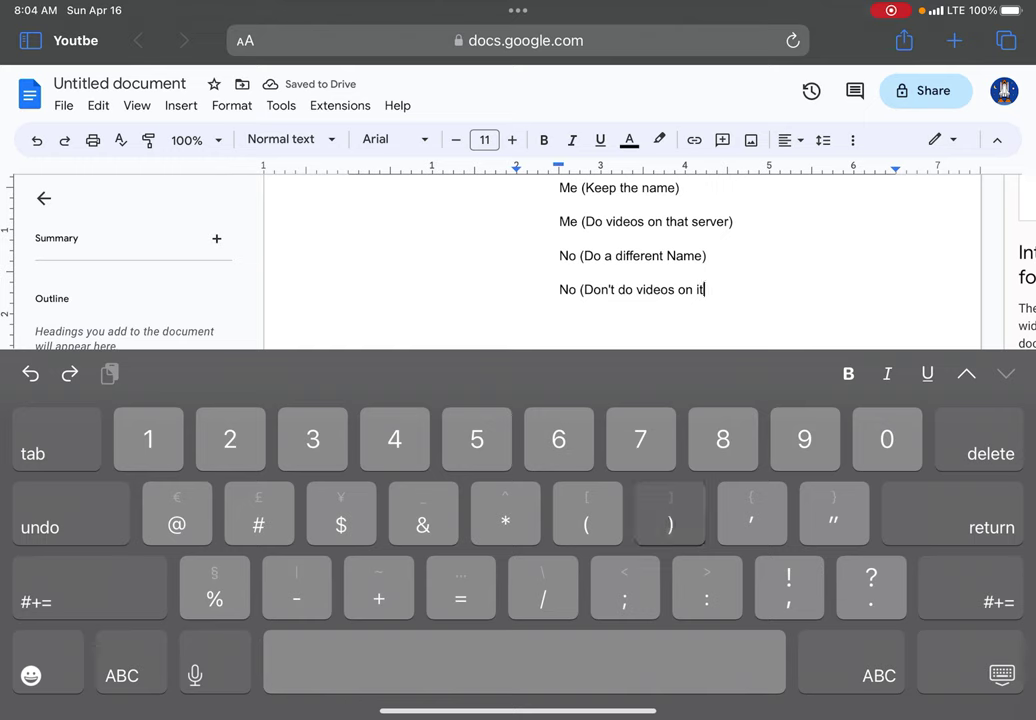
text())
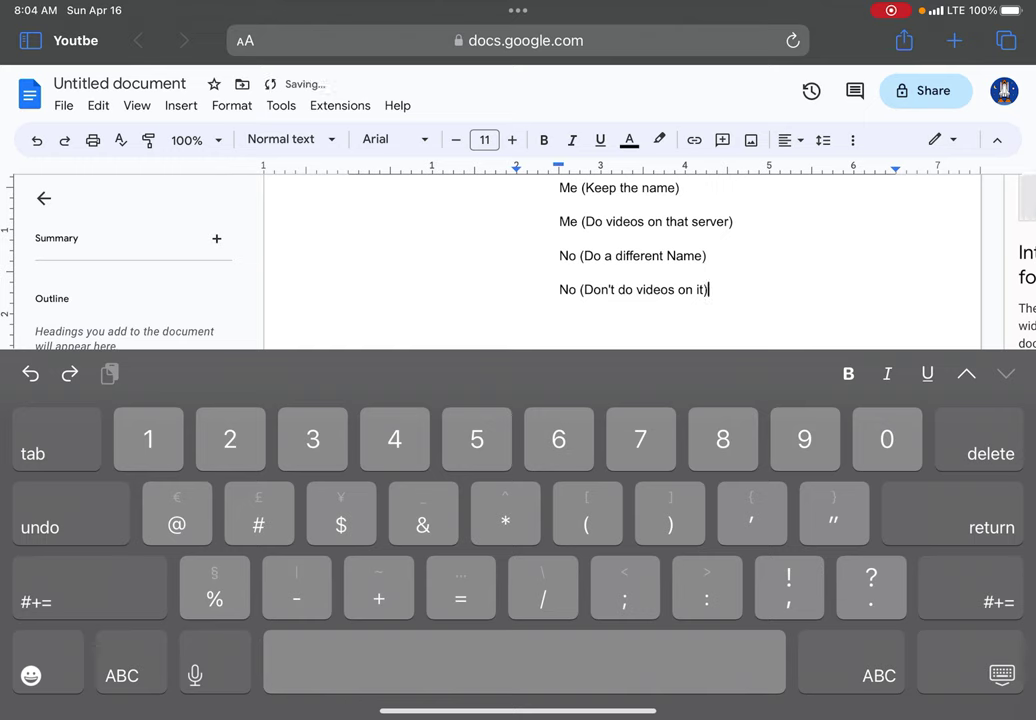
Step: Remove the extra blank line and hide the keyboard to view all five lines
key(Return)
key(Return)
key(BackSpace)
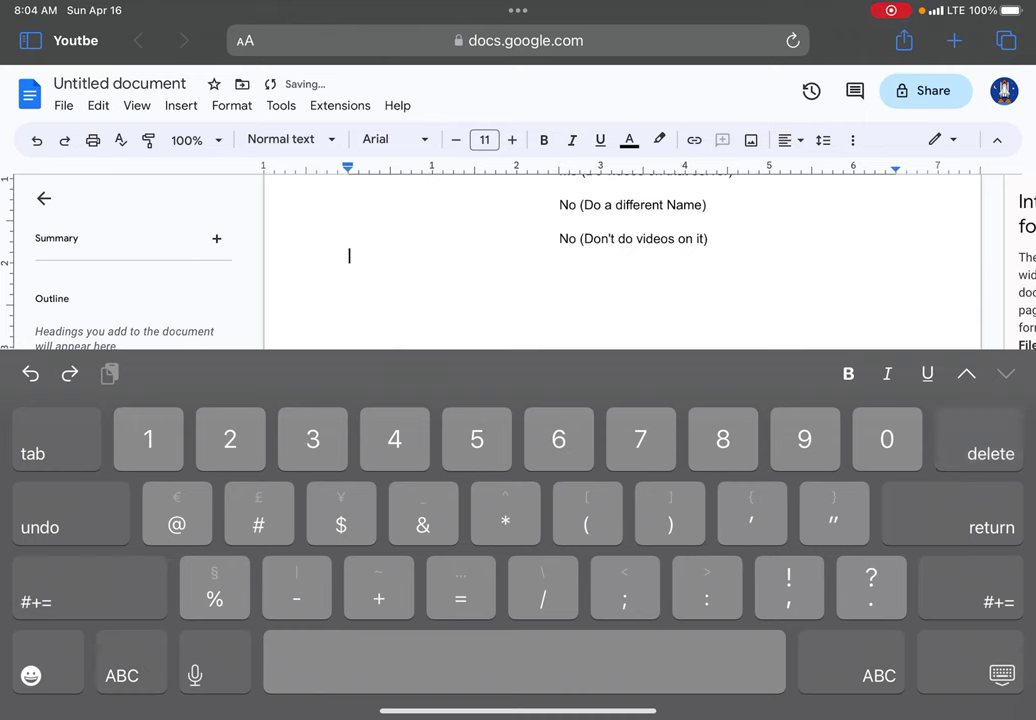
key(BackSpace)
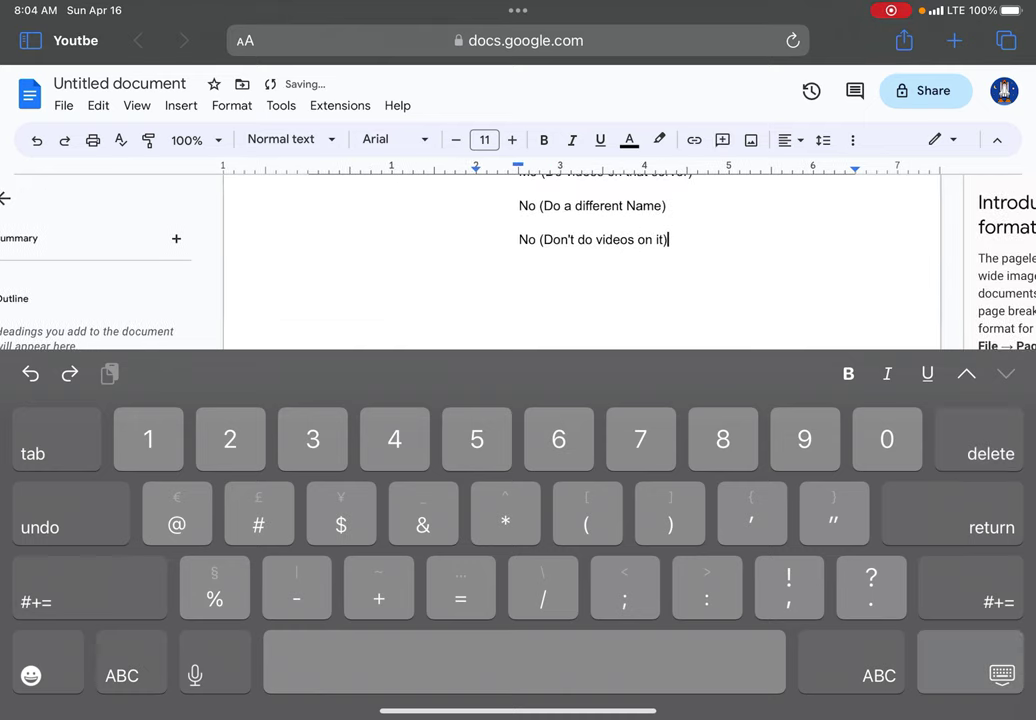
click(1001, 675)
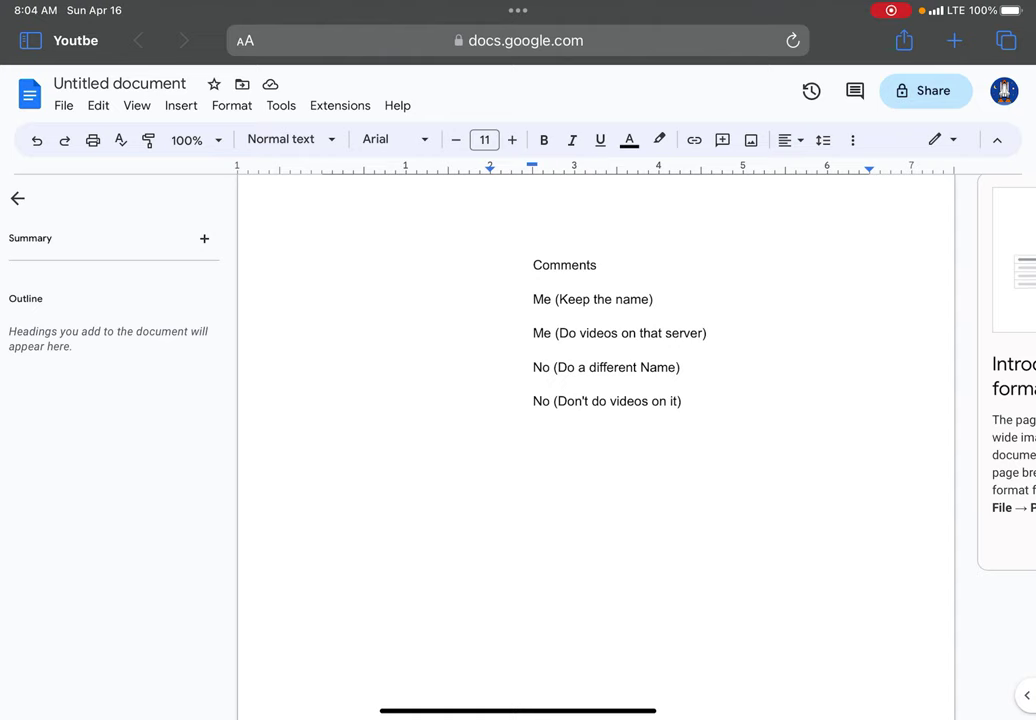
Step: Replace the top heading 'Comments' with 'How To Do Vote'
click(534, 315)
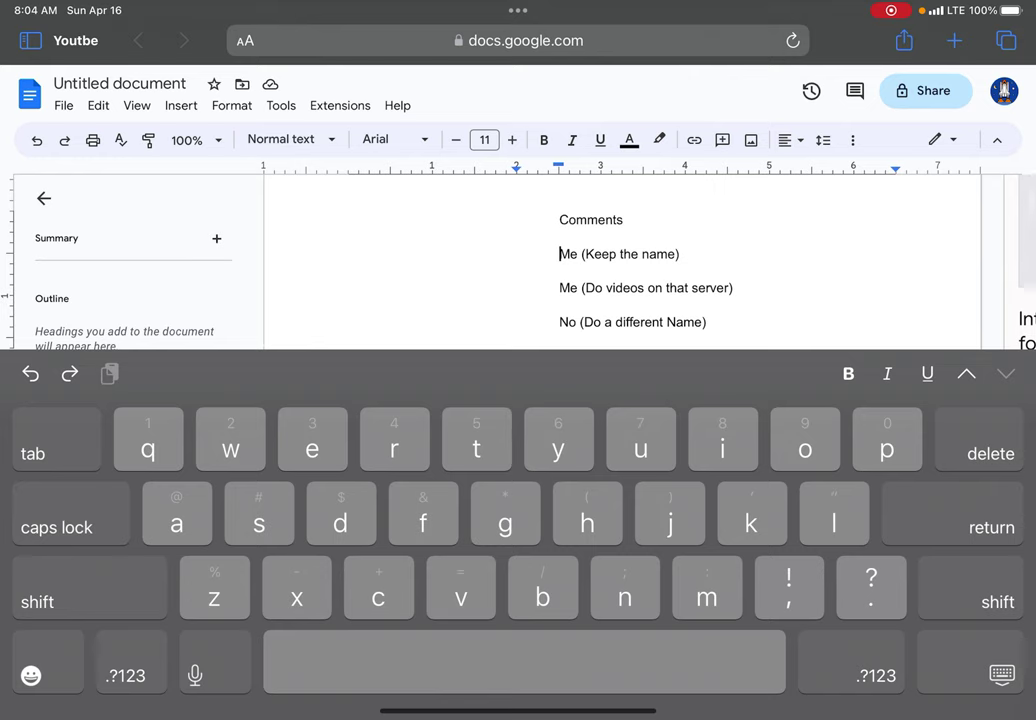
triple_click(620, 254)
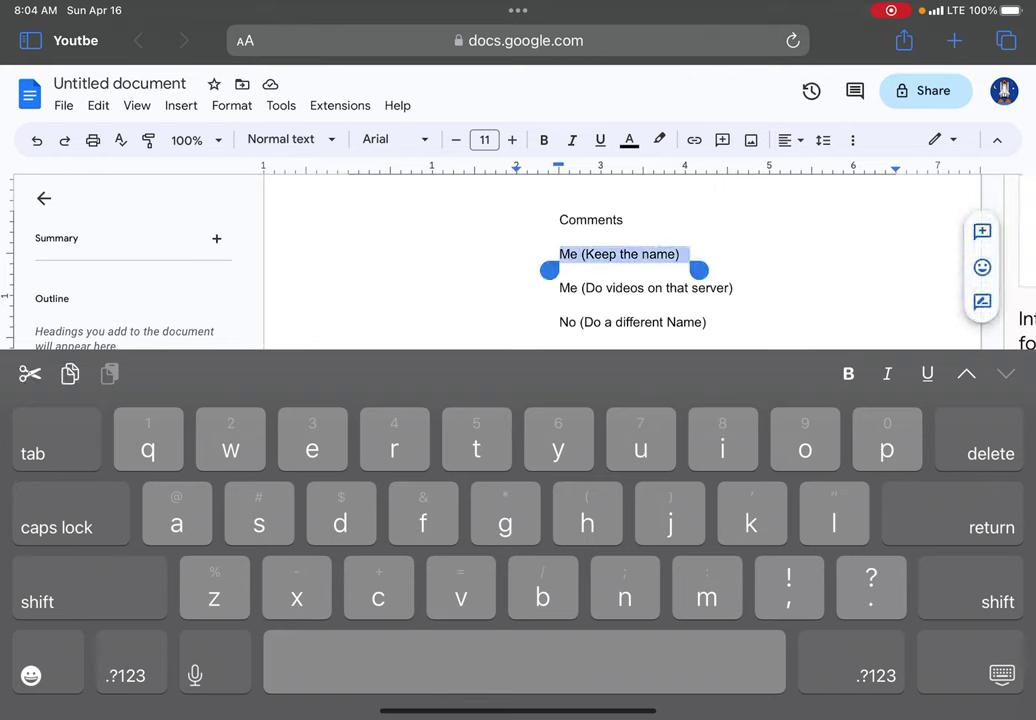
click(560, 254)
click(570, 220)
key(BackSpace)
key(BackSpace)
key(BackSpace)
key(BackSpace)
key(BackSpace)
key(BackSpace)
key(BackSpace)
key(BackSpace)
text(How ti)
key(BackSpace)
key(BackSpace)
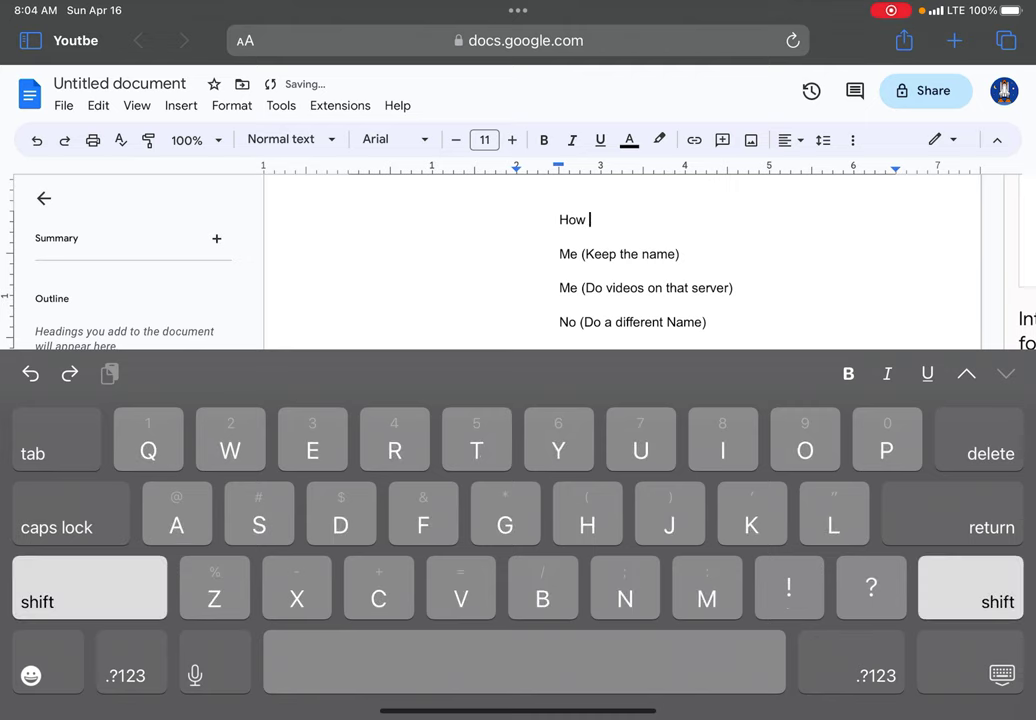
text(To Do Vote)
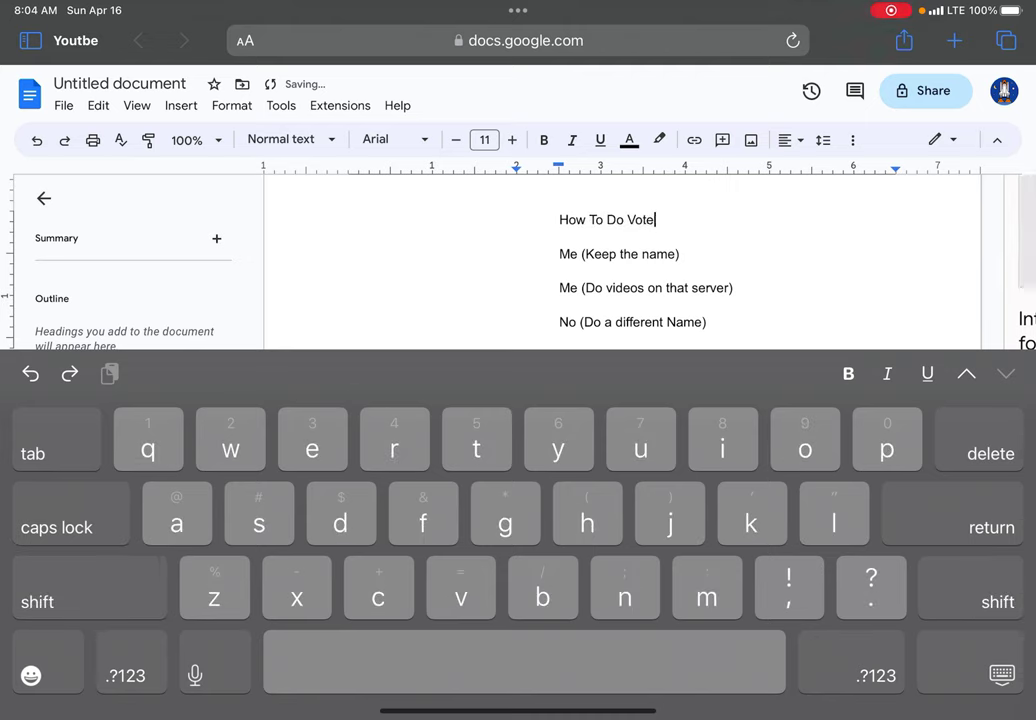
triple_click(607, 219)
drag(556, 234, 644, 234)
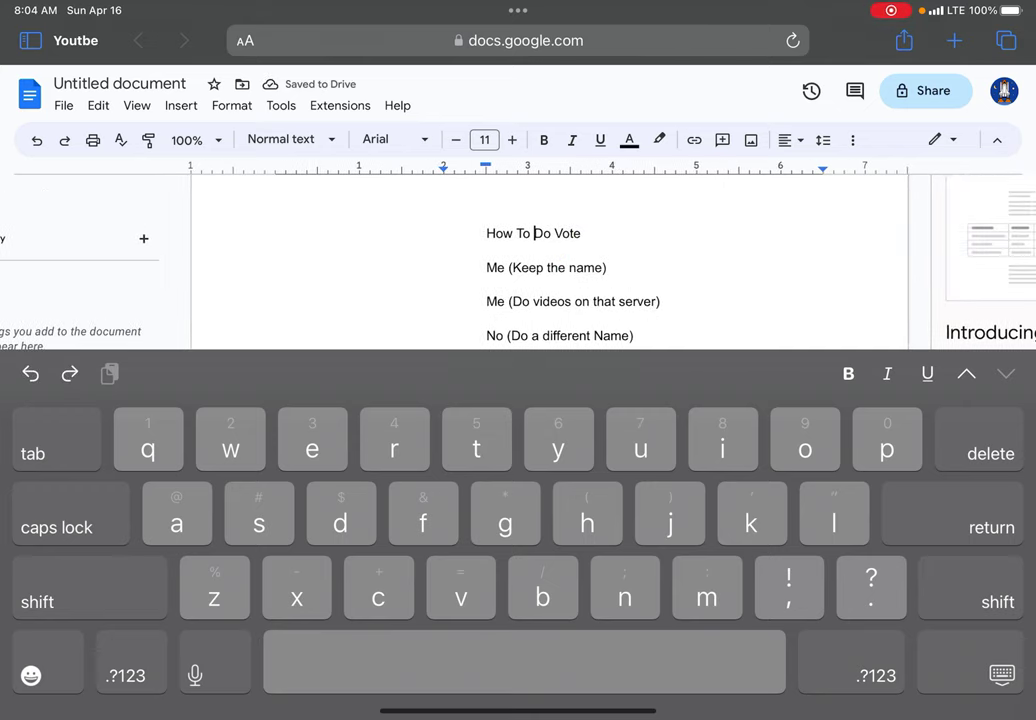
Step: Try selecting from 'How' down across the vote lines, then clear the selection
double_click(524, 233)
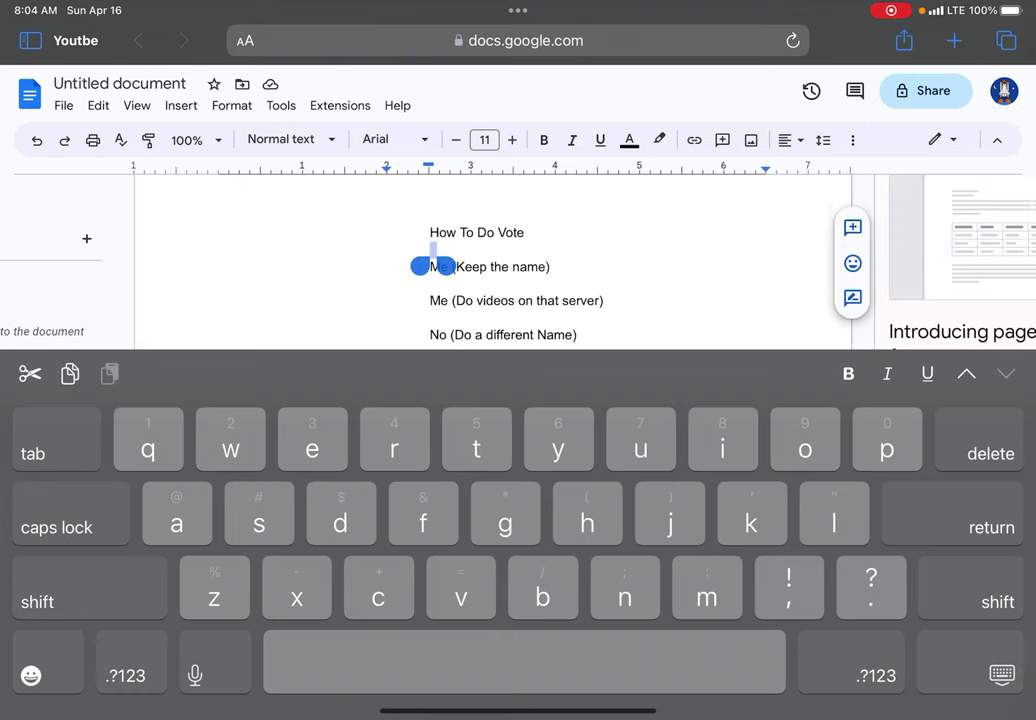
drag(540, 247, 525, 305)
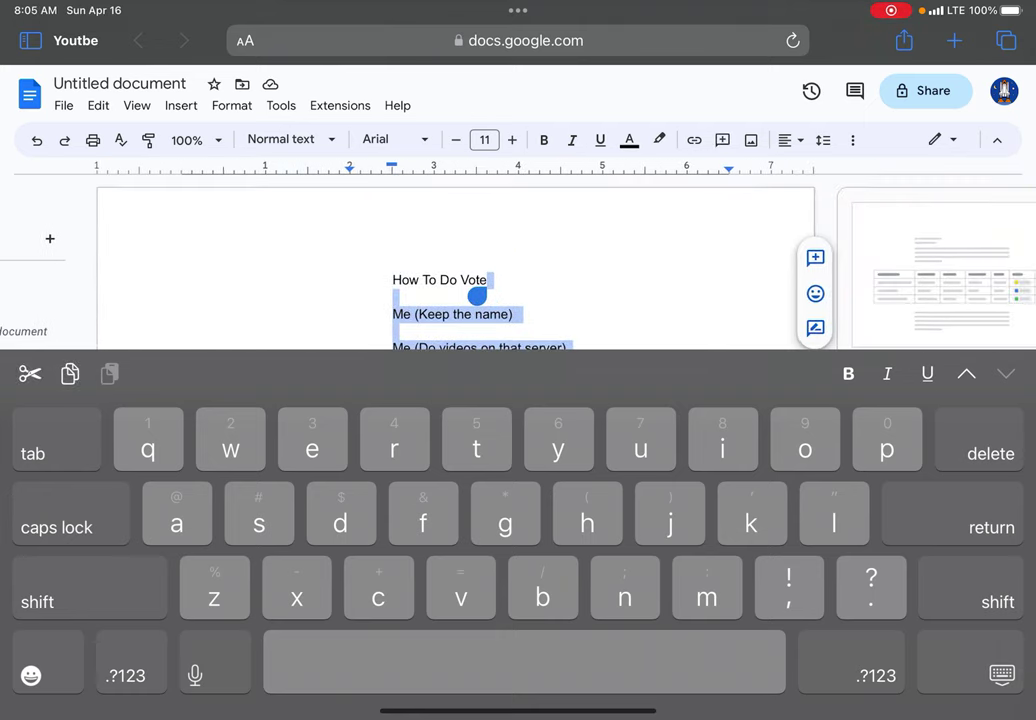
click(381, 280)
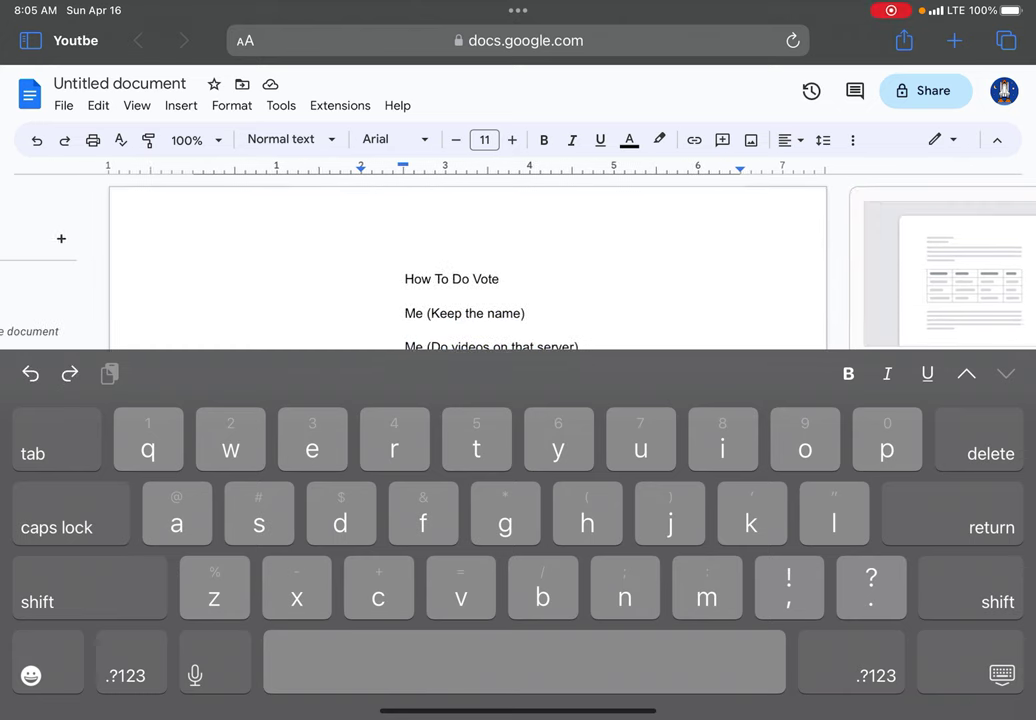
double_click(420, 279)
drag(443, 295, 564, 291)
scroll(470, 260, up, 3)
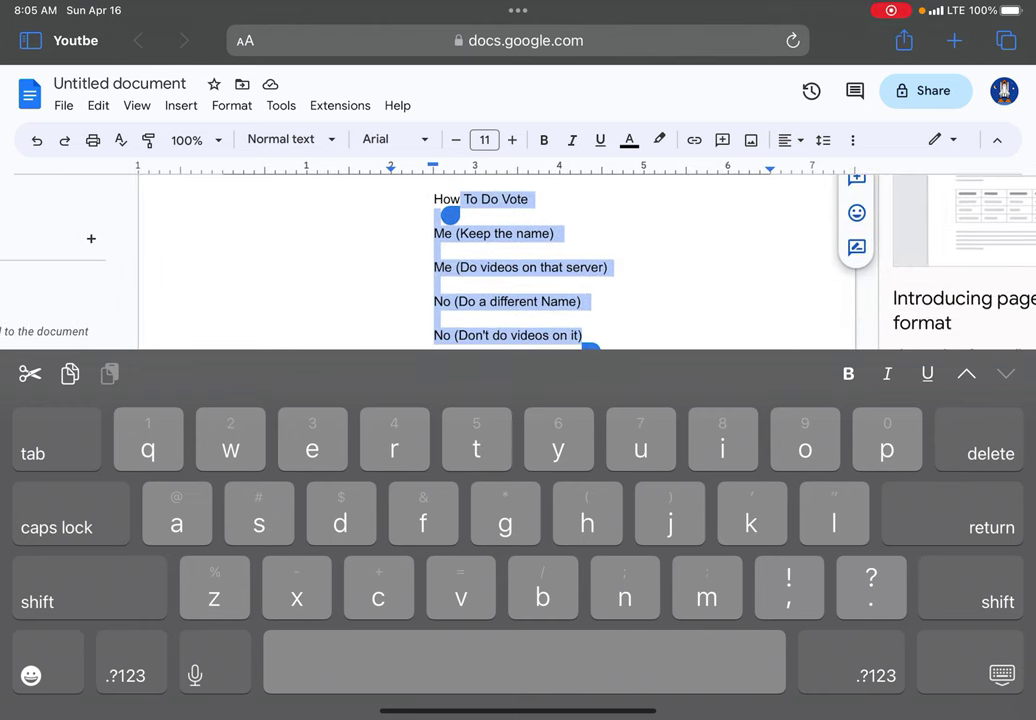
double_click(399, 206)
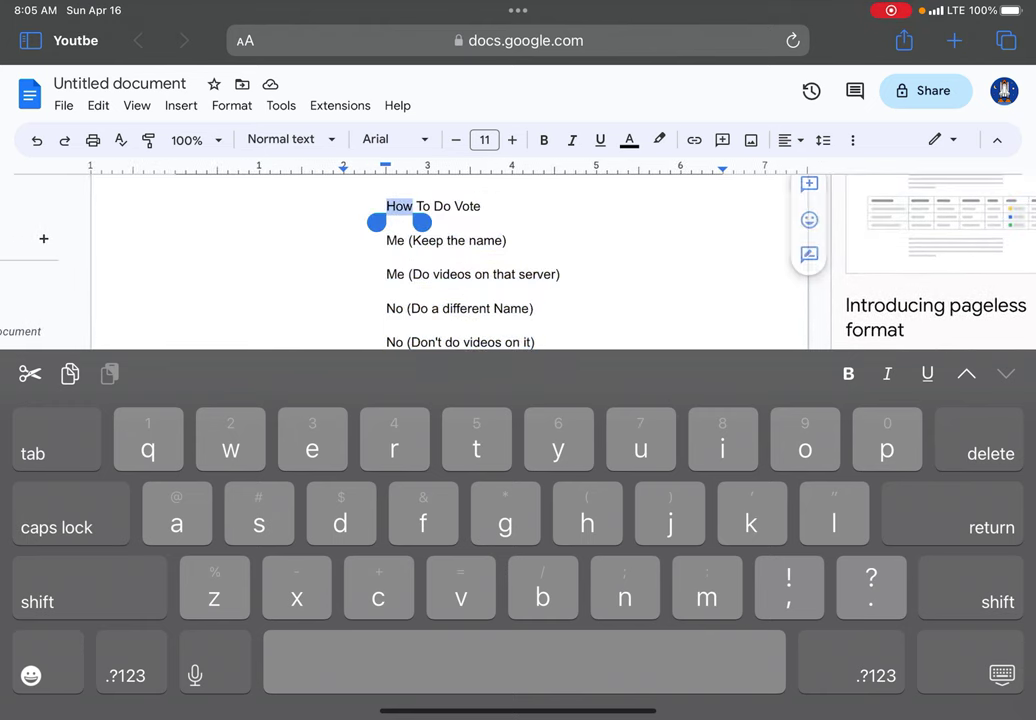
scroll(500, 260, left, 2)
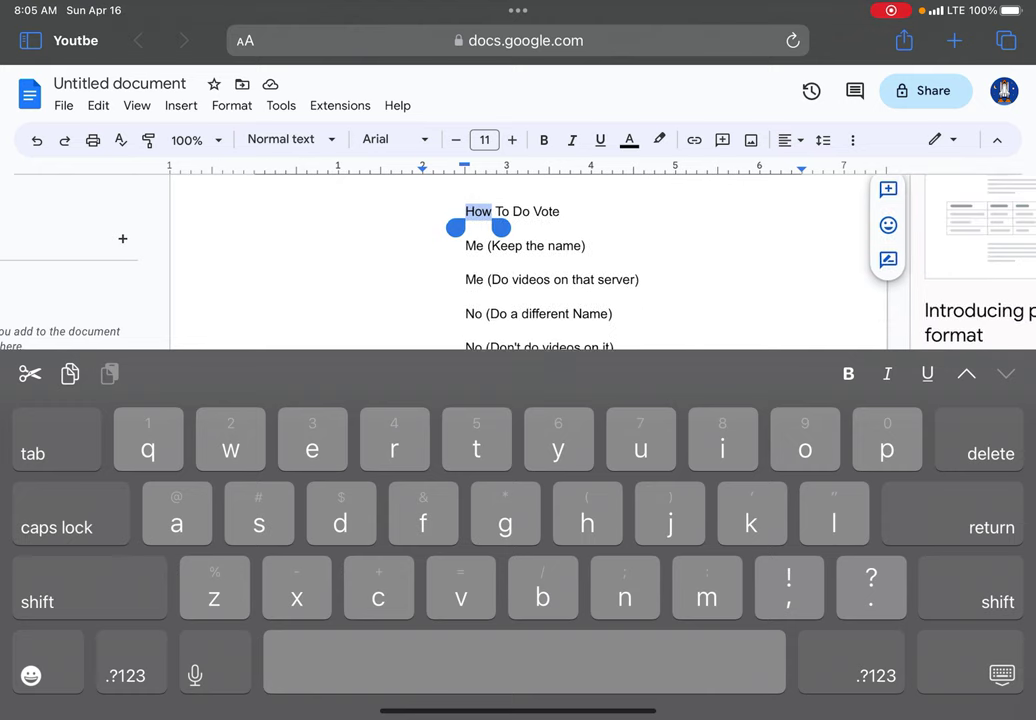
mouse_move(501, 228)
mouse_down()
mouse_move(520, 224)
mouse_move(597, 259)
mouse_move(615, 355)
mouse_up()
scroll(550, 260, down, 2)
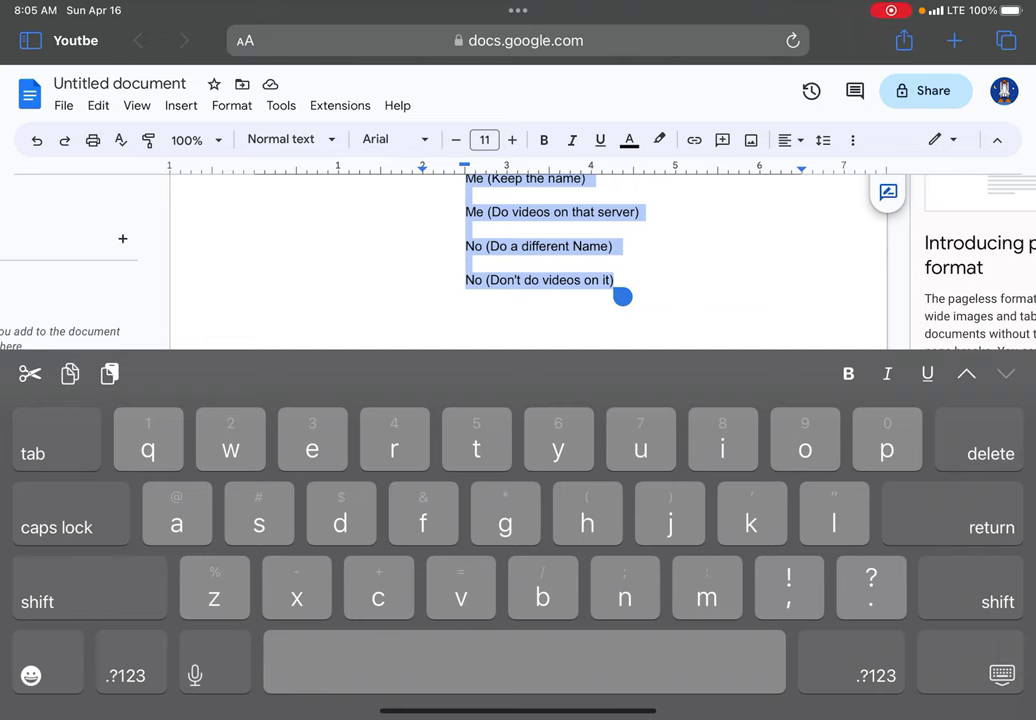
click(615, 280)
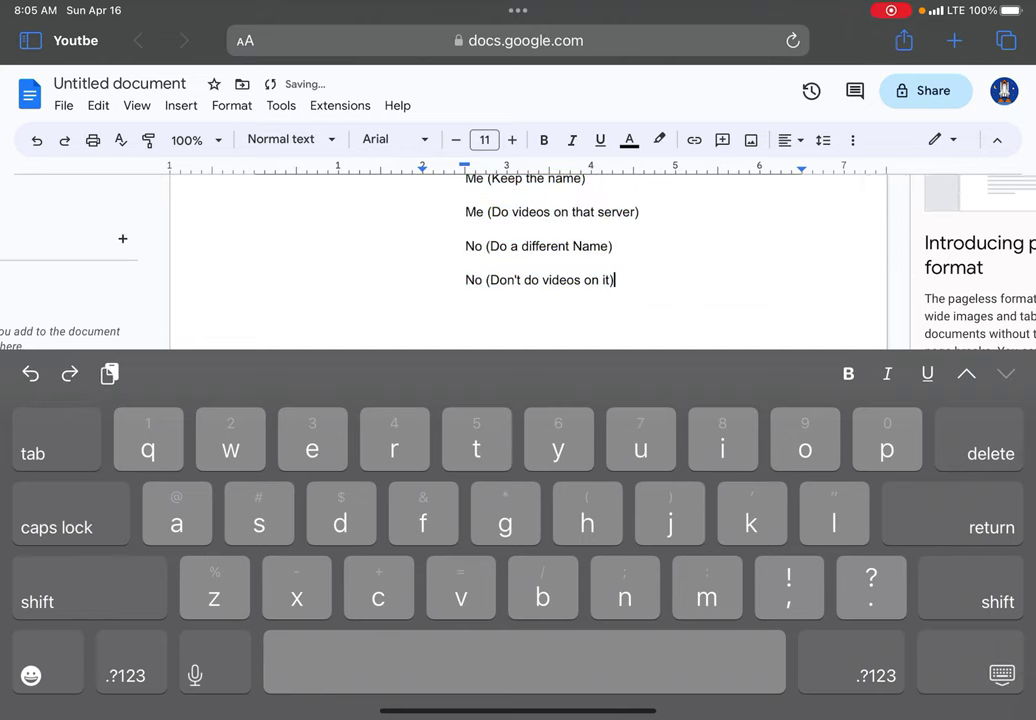
scroll(550, 260, up, 2)
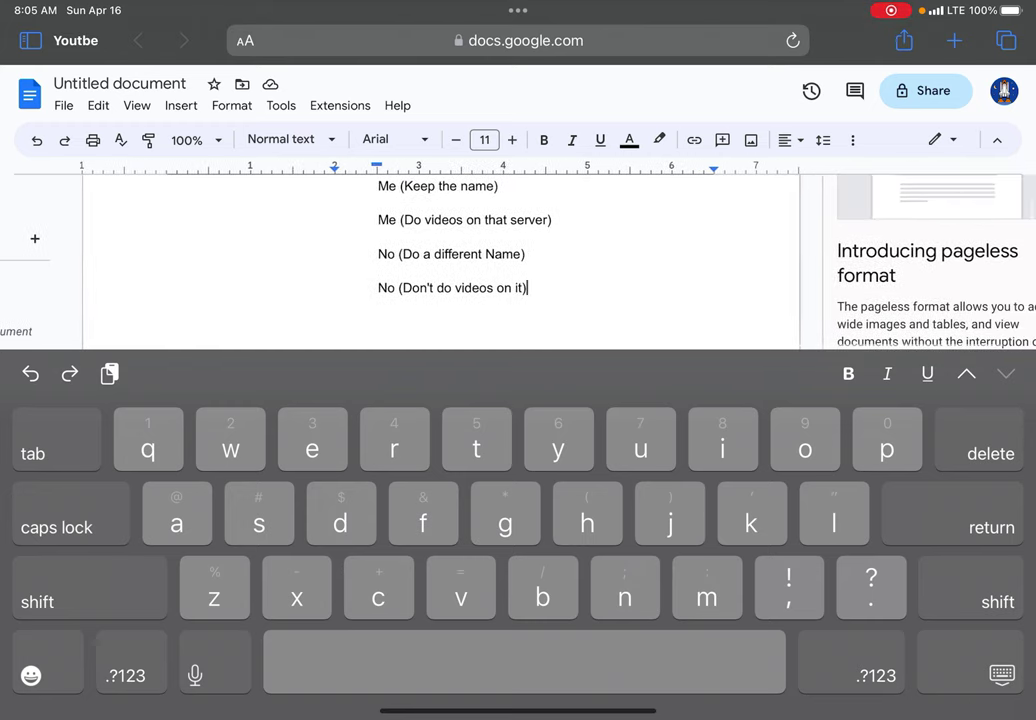
Step: Select the 'How To Do Vote' heading through the last vote line and delete it all
double_click(443, 288)
double_click(462, 284)
key(Left)
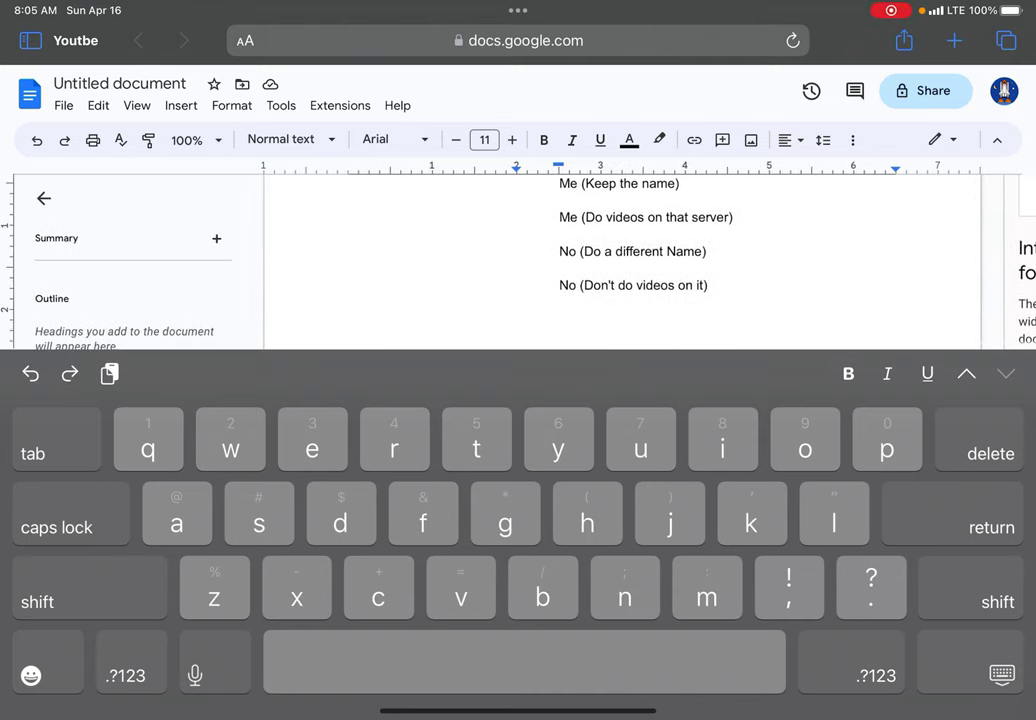
double_click(493, 280)
drag(513, 296, 589, 296)
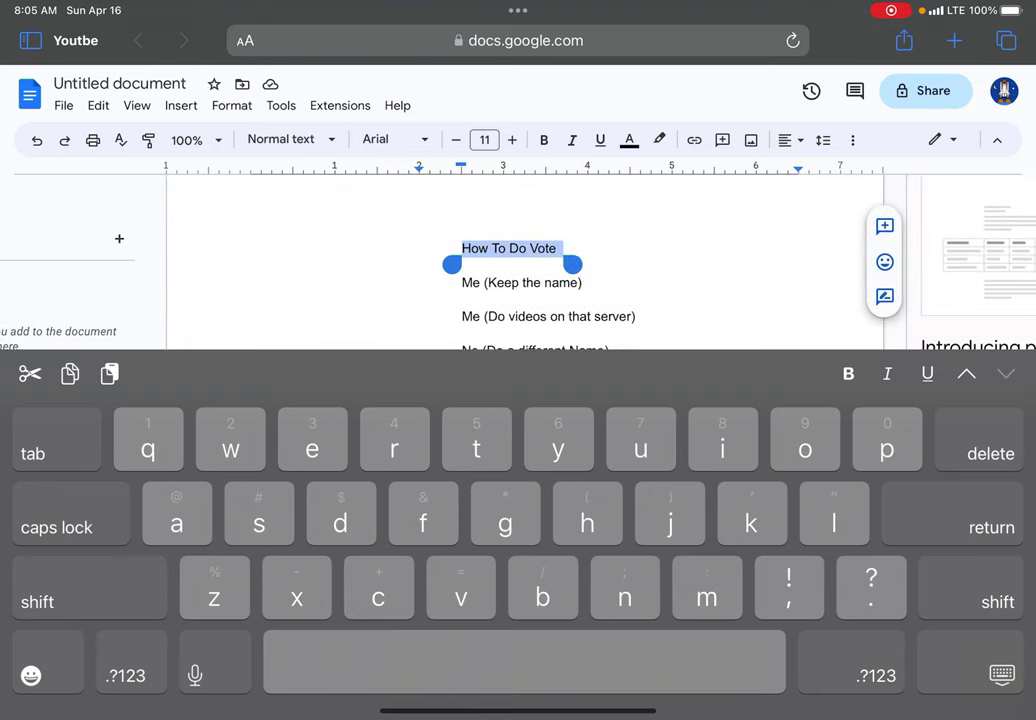
mouse_move(569, 254)
mouse_down()
mouse_move(468, 312)
mouse_move(616, 306)
mouse_up()
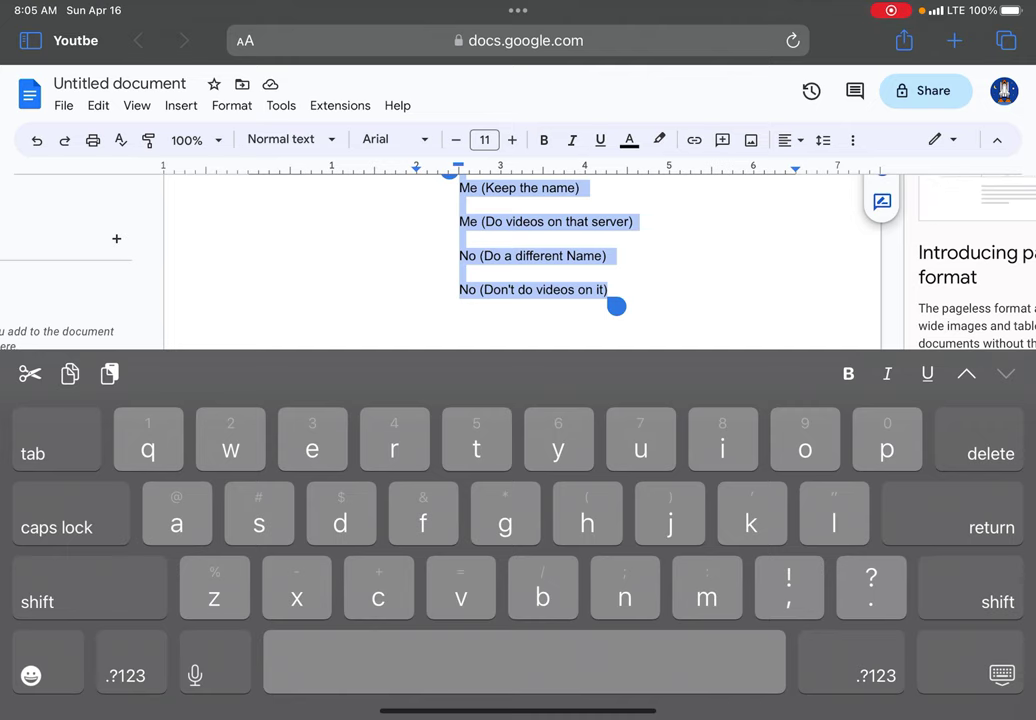
key(BackSpace)
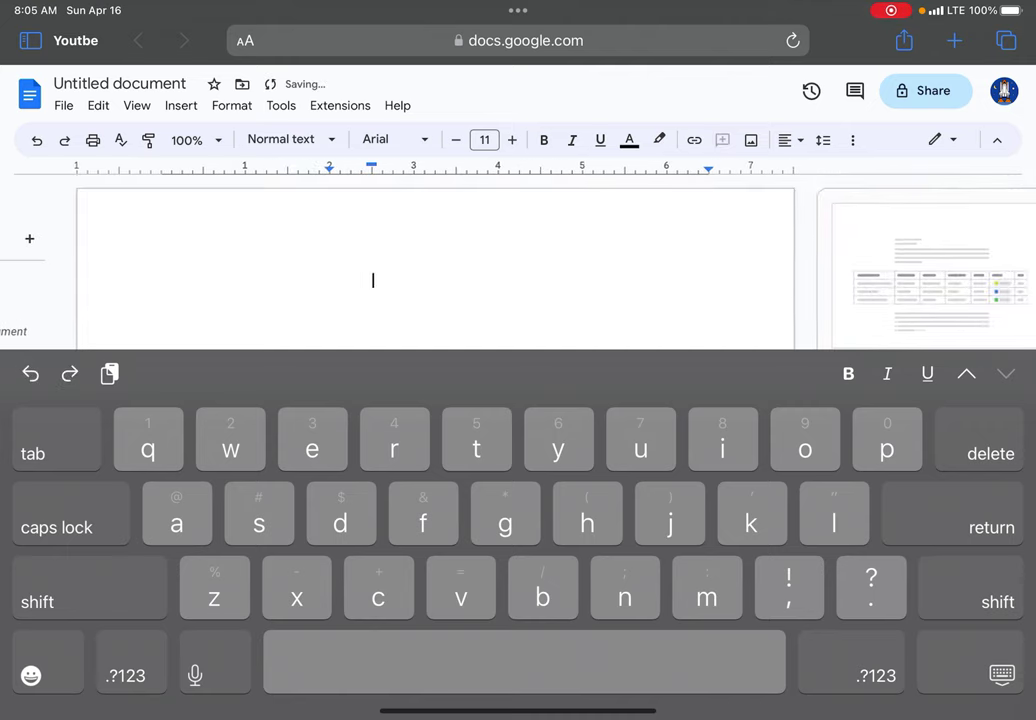
drag(518, 711, 518, 450)
click(239, 660)
click(518, 40)
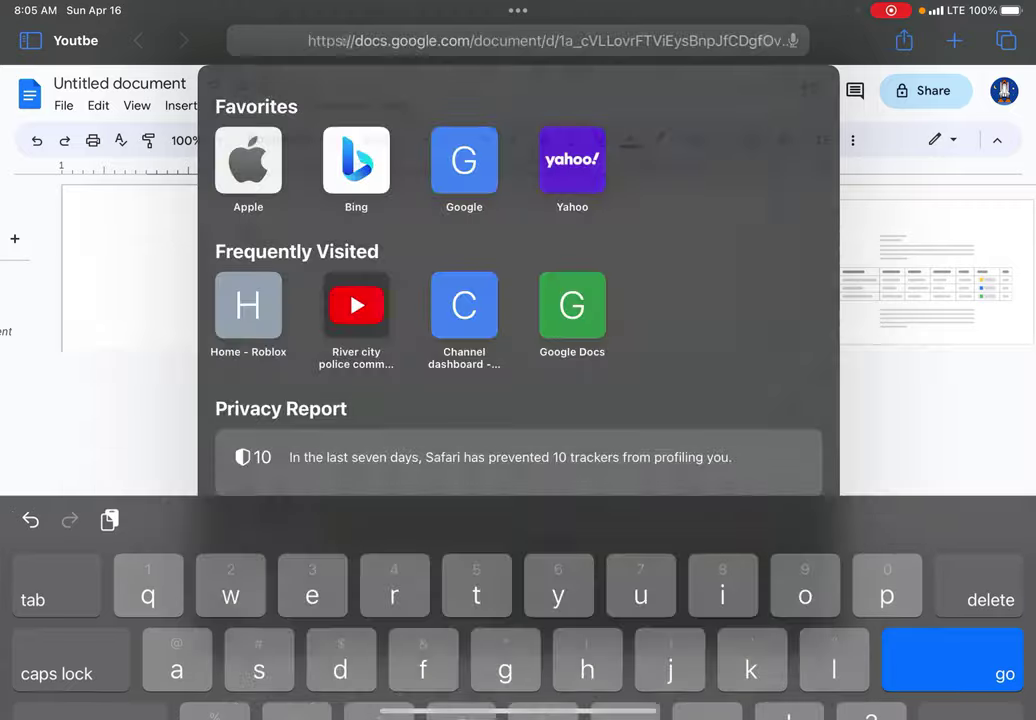
click(356, 280)
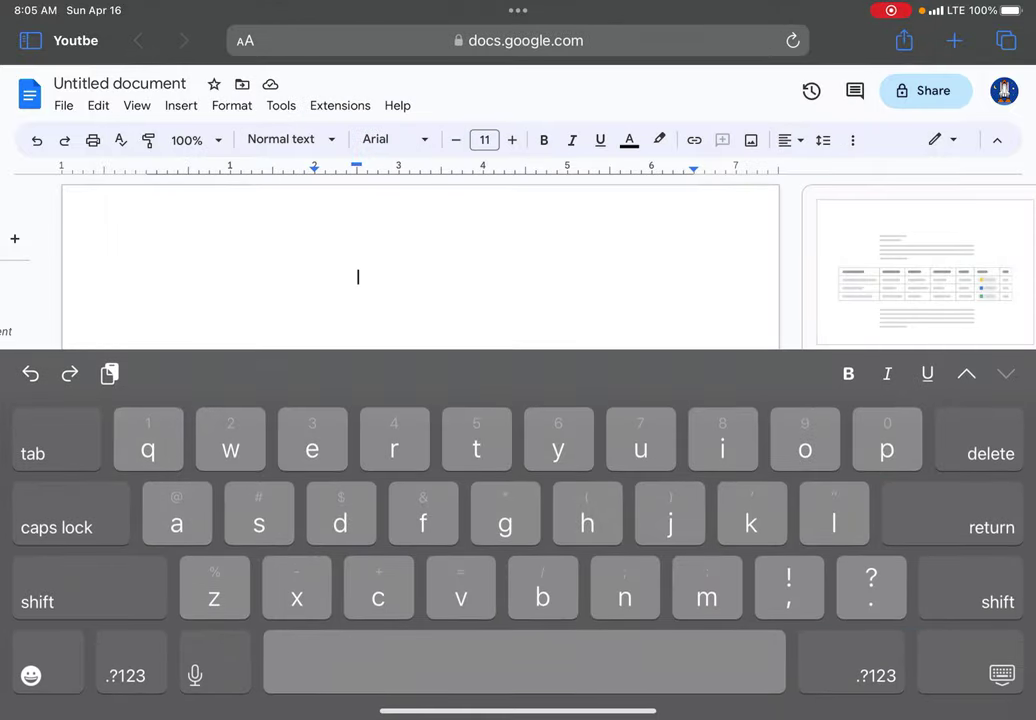